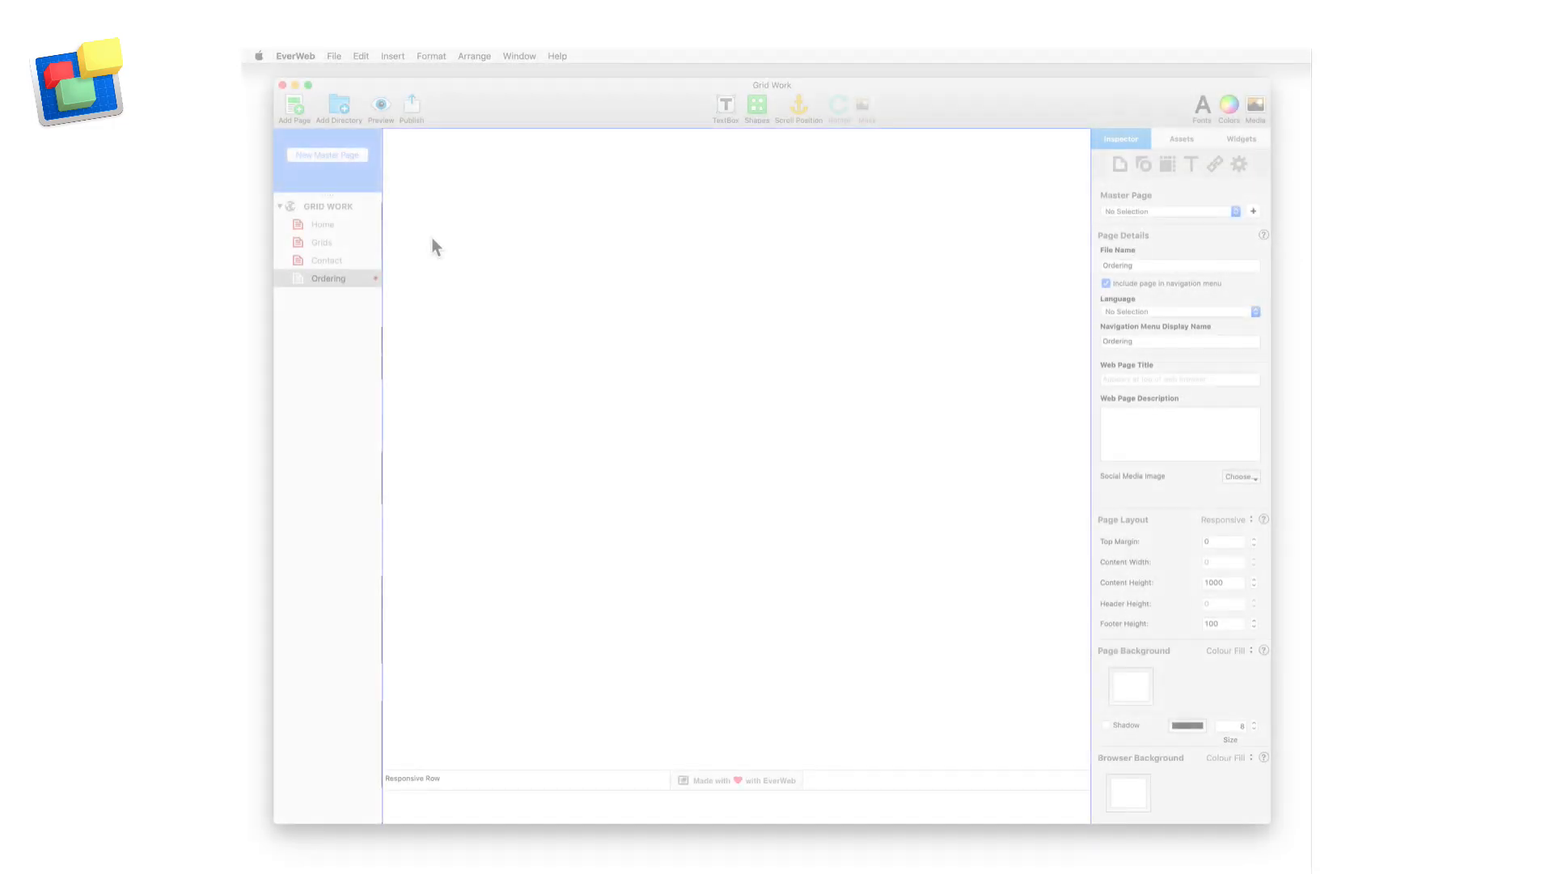
# Add a page using the Home layout of the Blank Responsive template, with the template list filtered to Responsive
pyautogui.click(296, 105)
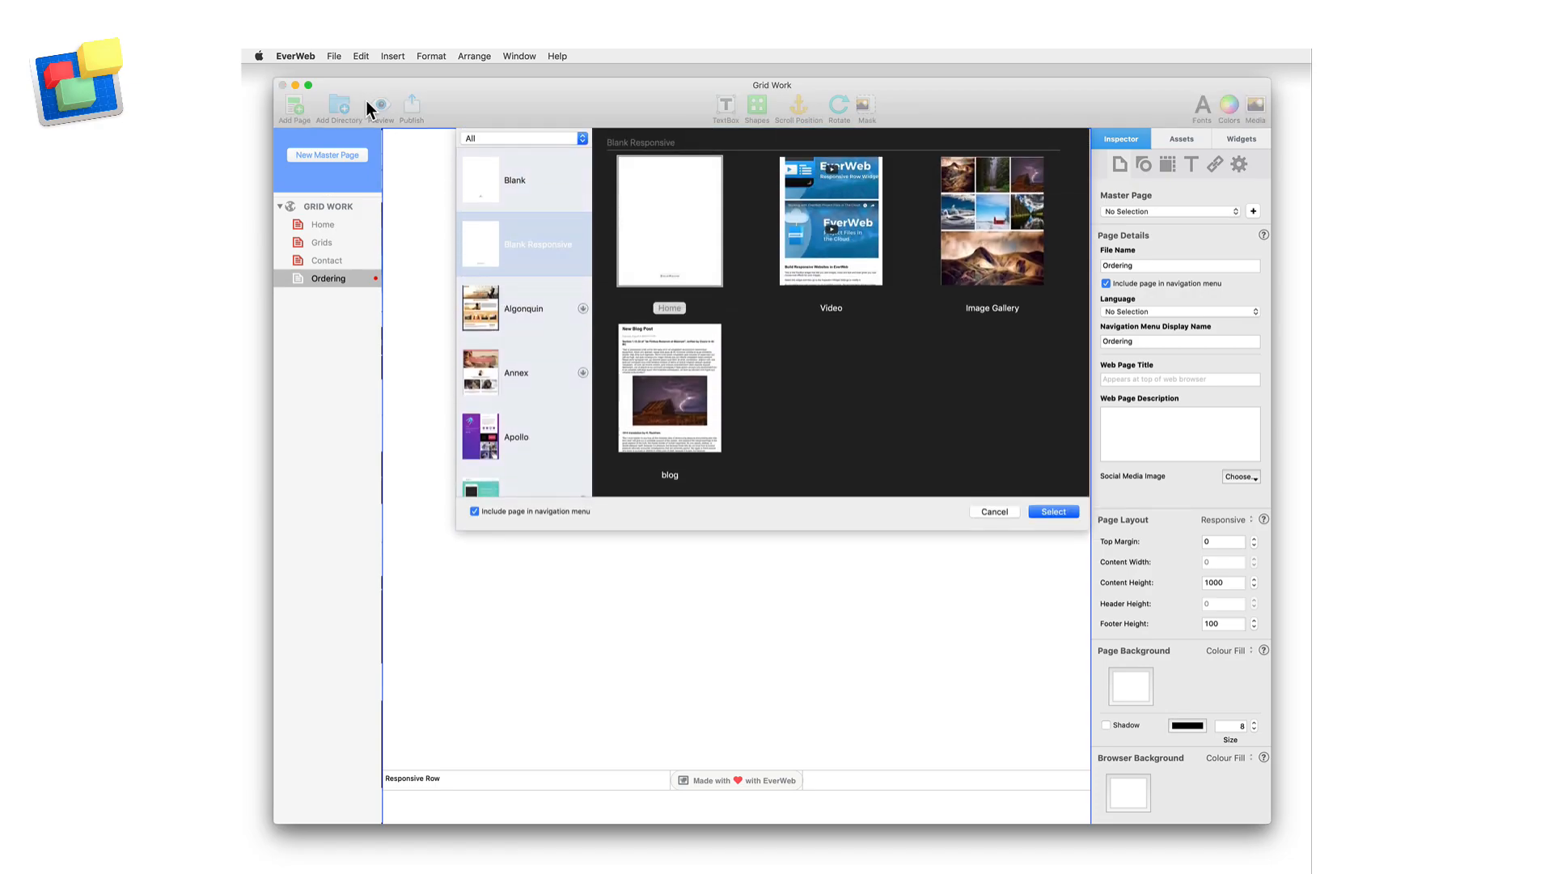
pyautogui.click(580, 137)
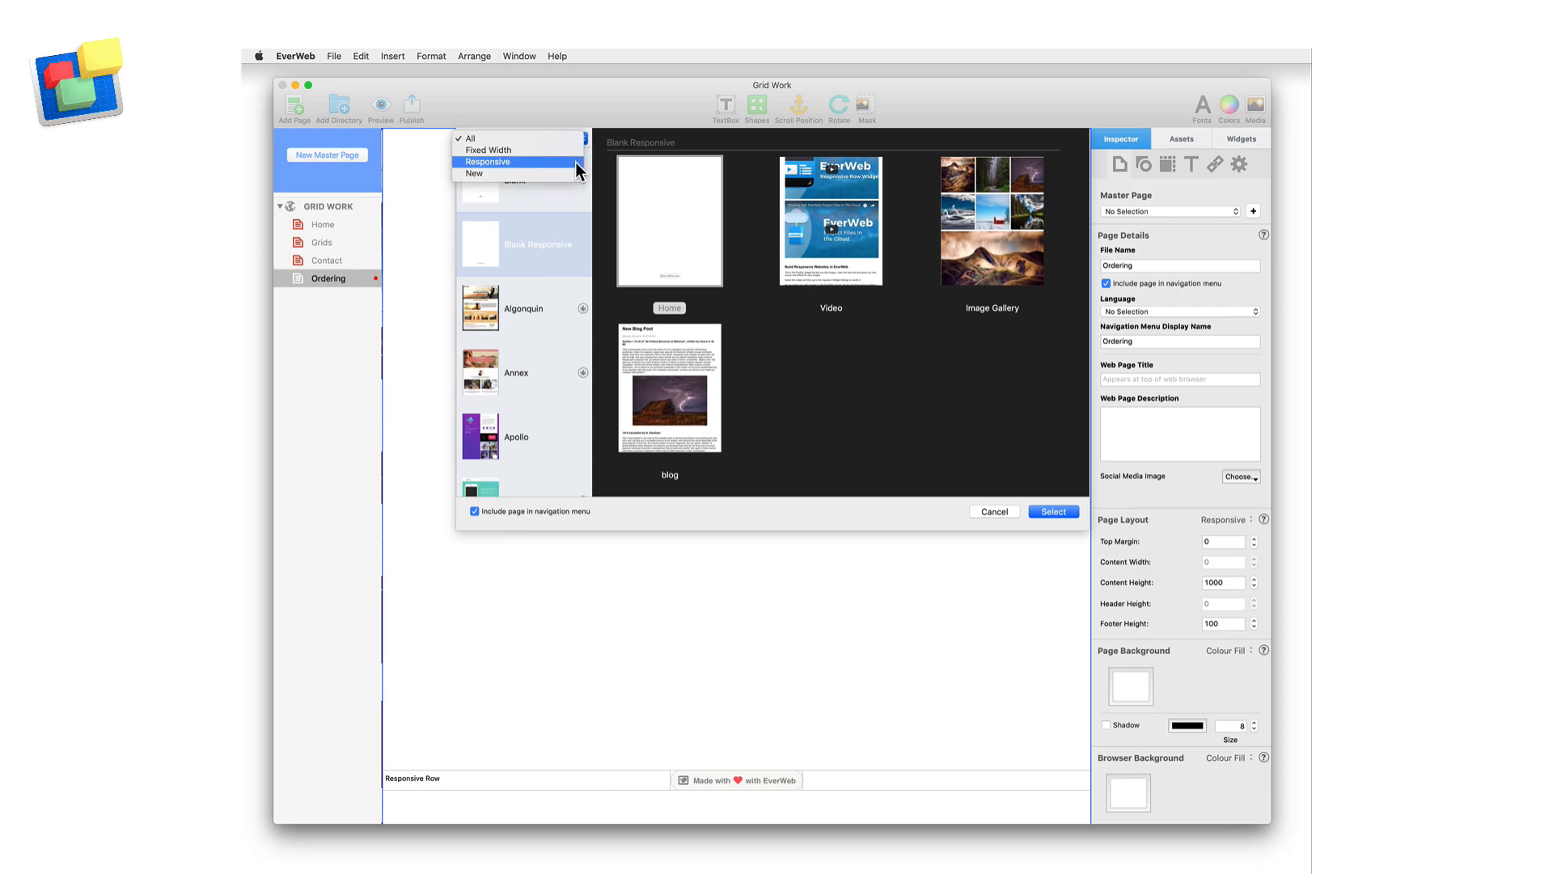
pyautogui.click(575, 162)
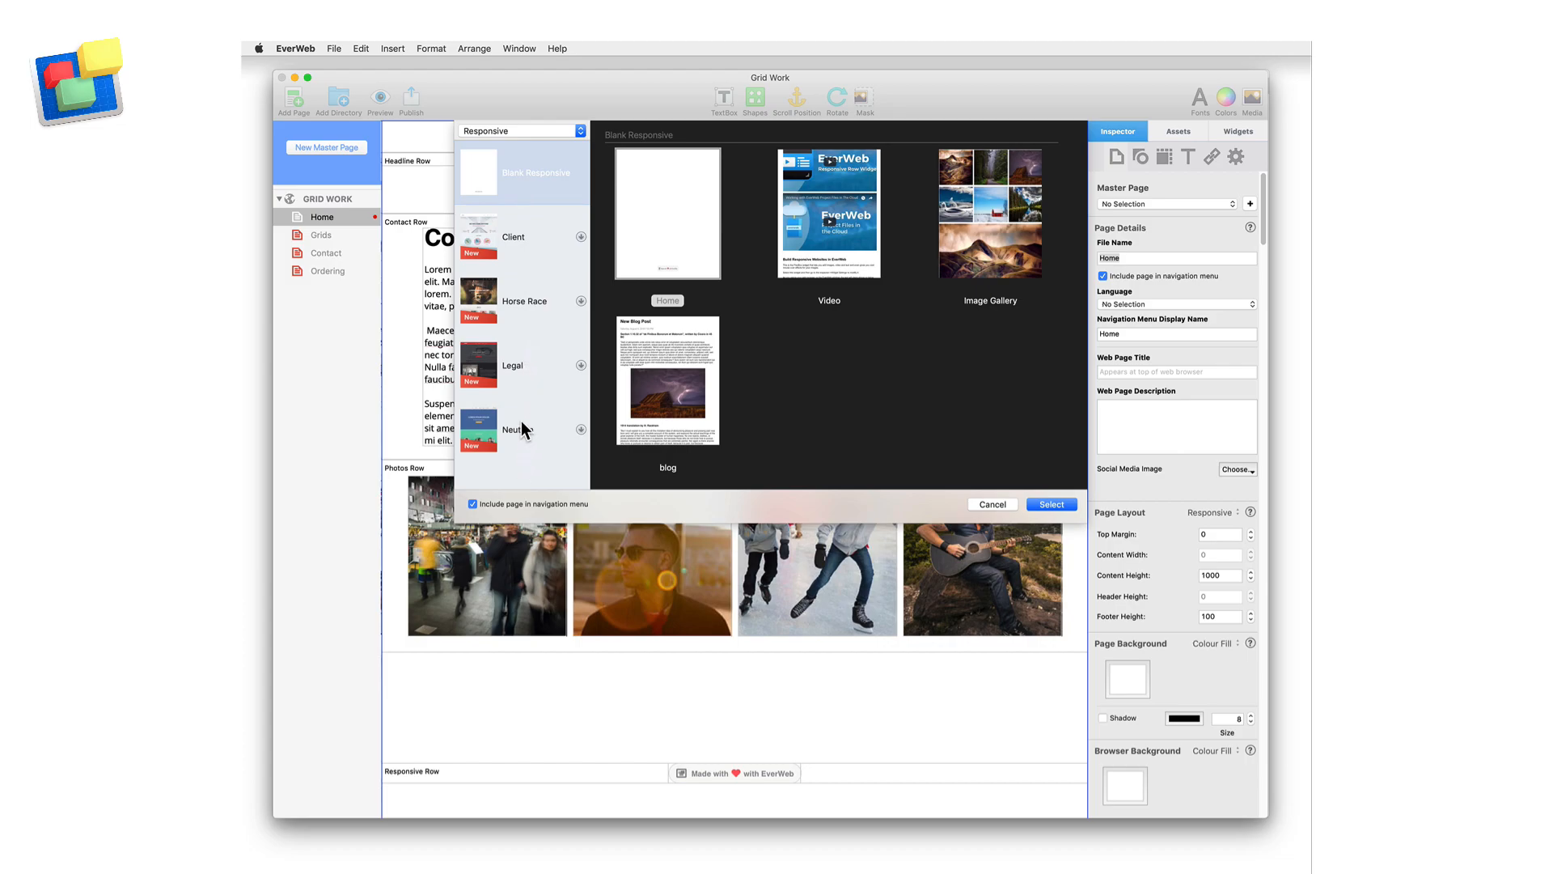
pyautogui.click(650, 231)
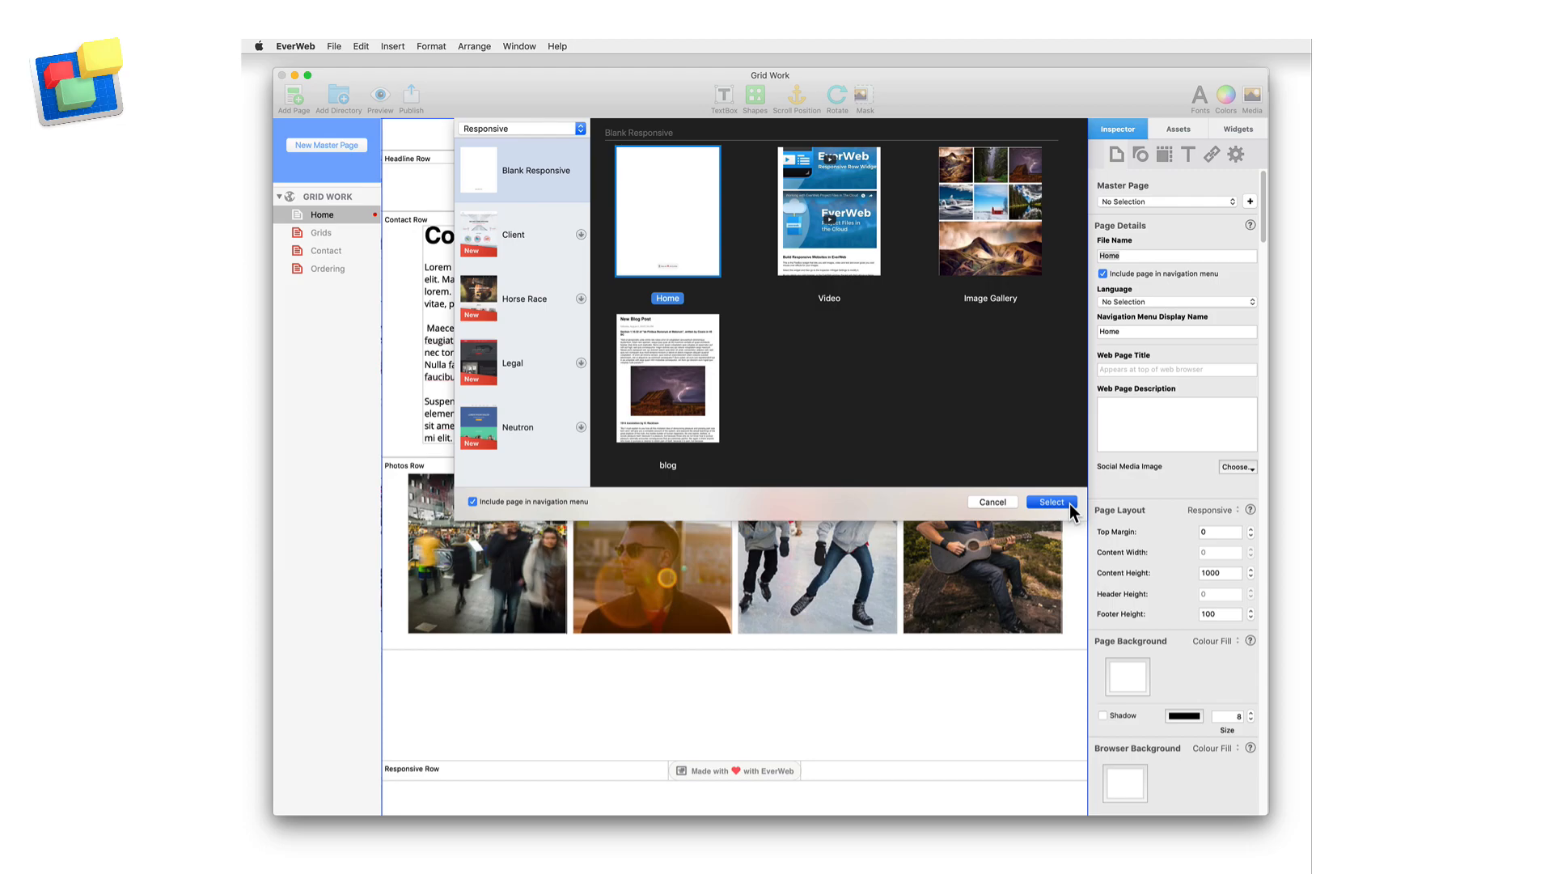
pyautogui.click(1068, 504)
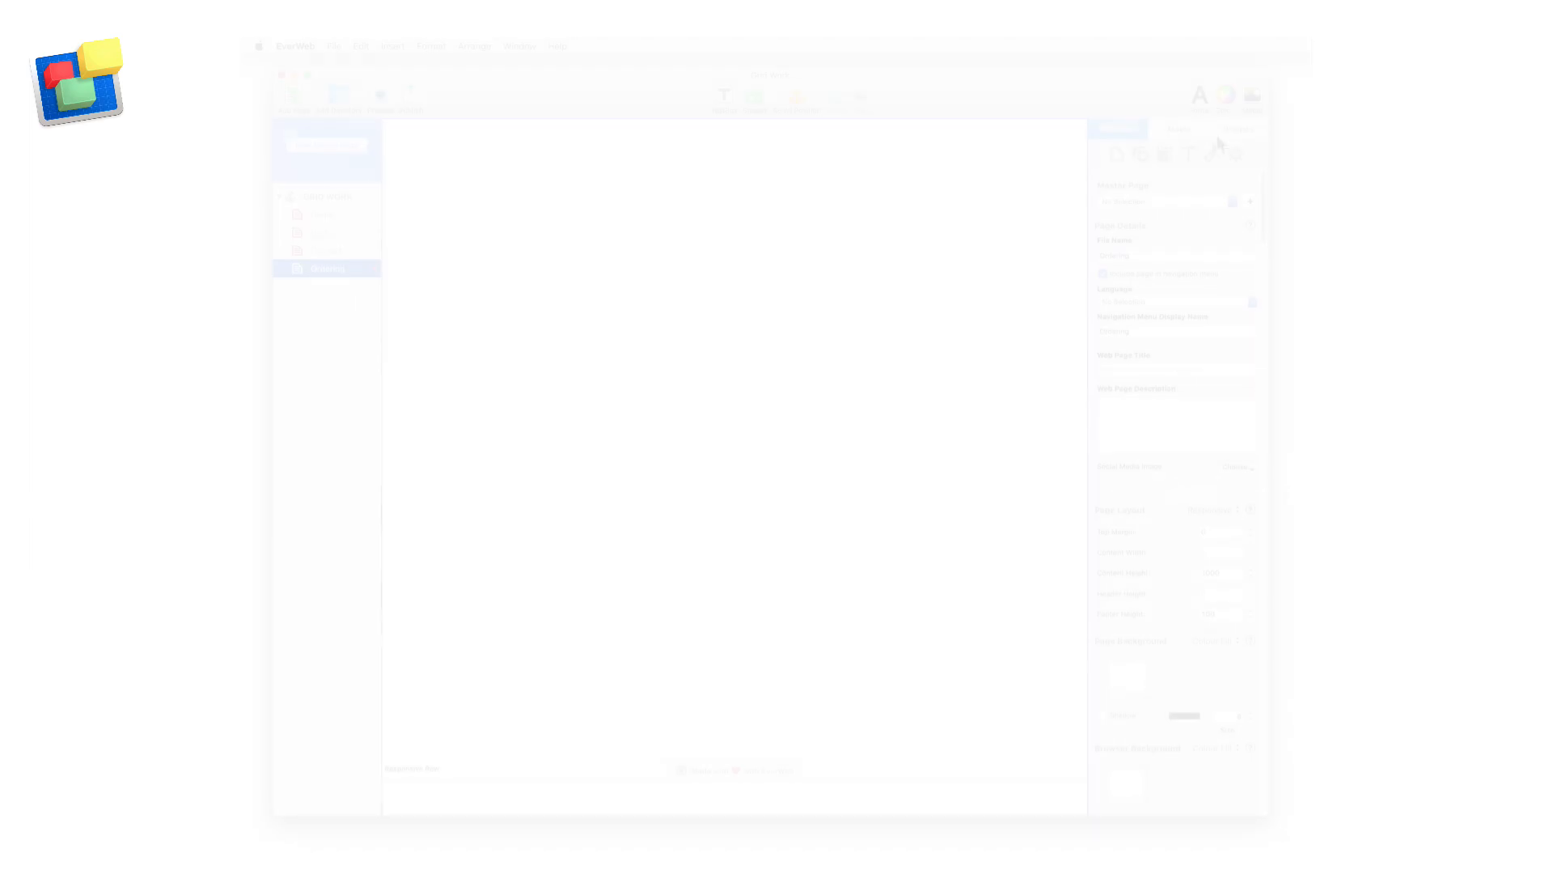
# Add a Responsive Row to the blank page and place a Contact Form Advanced widget inside it
pyautogui.click(1230, 128)
pyautogui.moveTo(1121, 263); pyautogui.dragTo(801, 273)
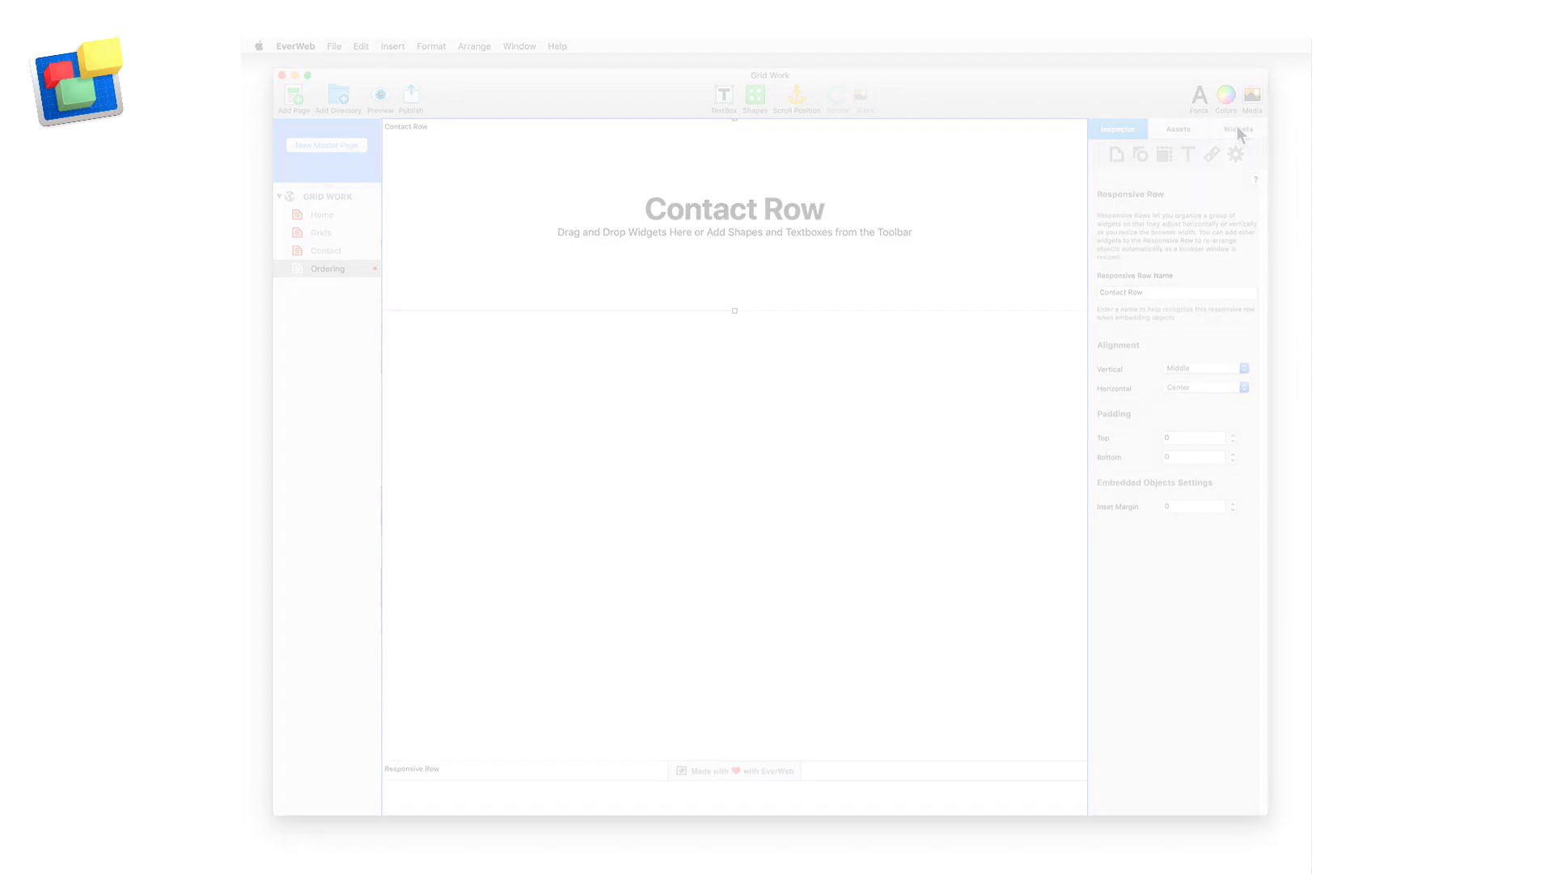
pyautogui.click(1230, 129)
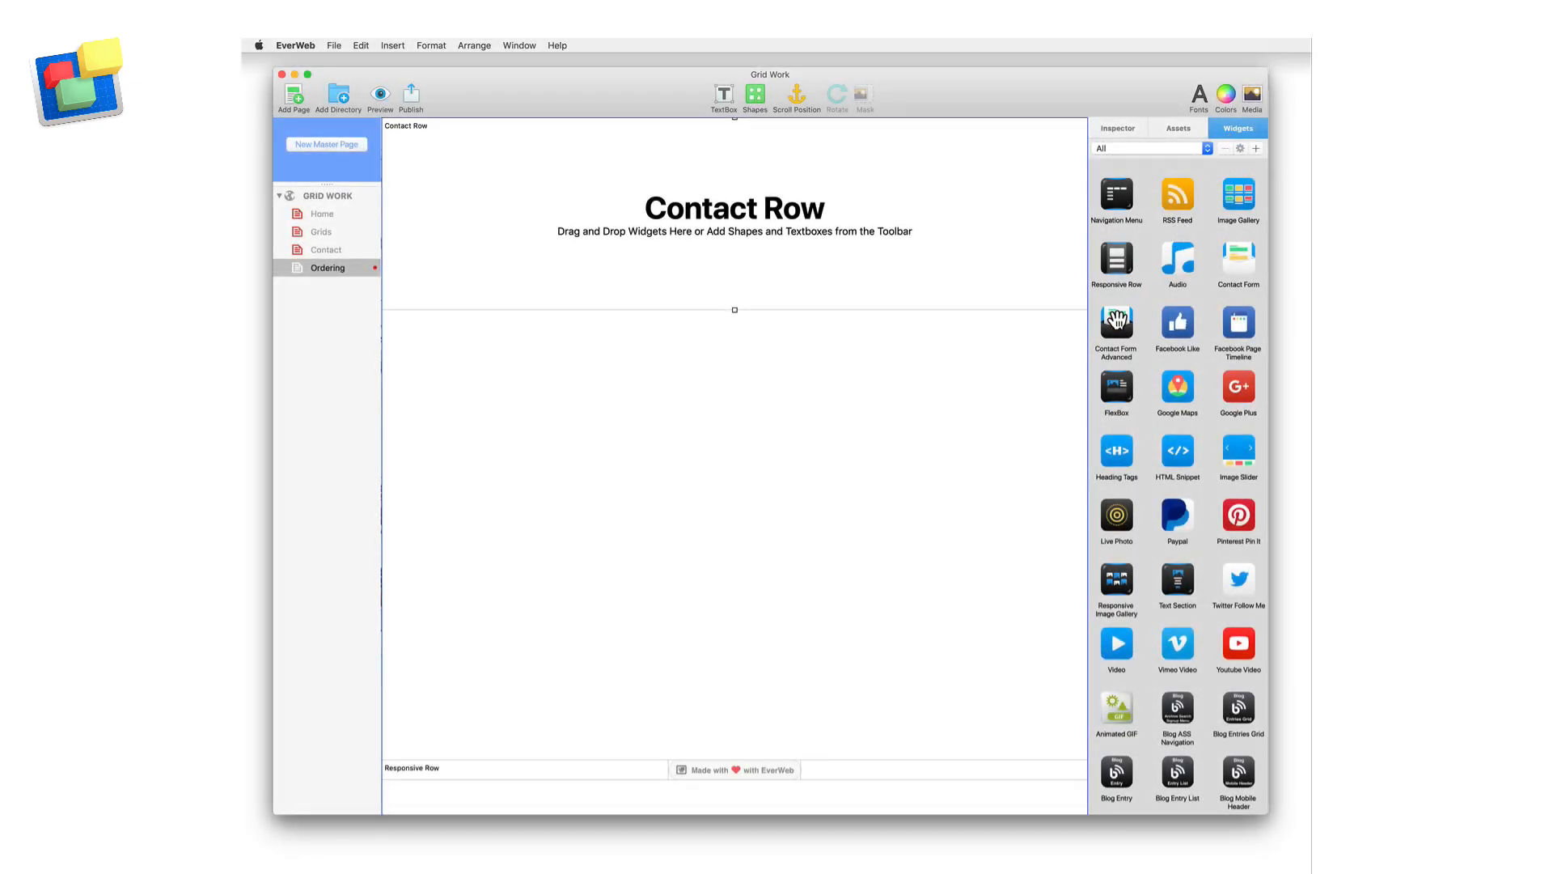
pyautogui.moveTo(1116, 322); pyautogui.dragTo(846, 216)
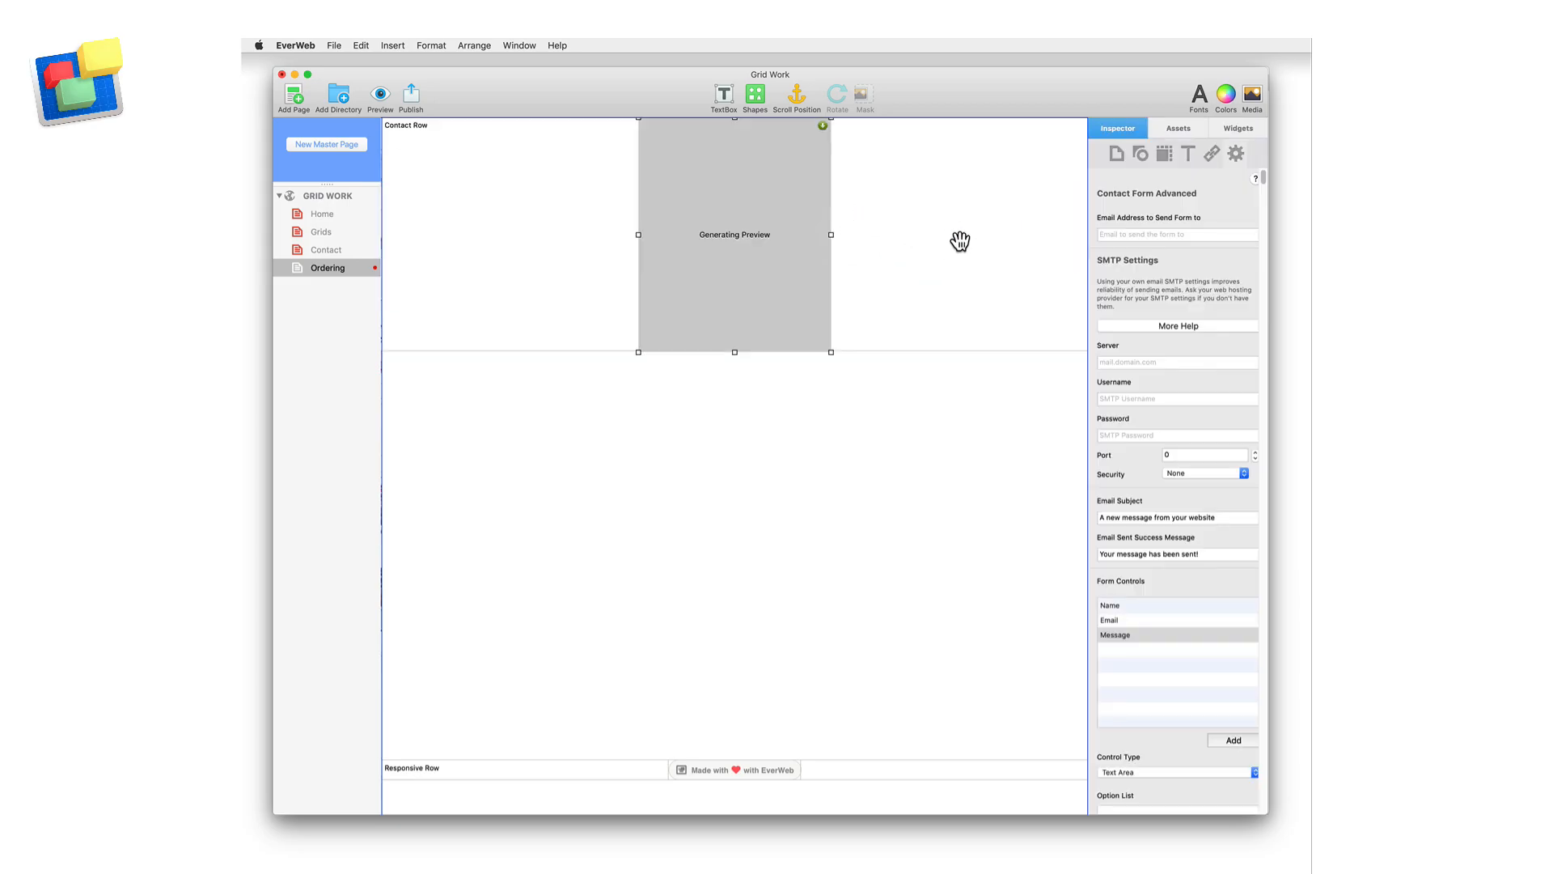
pyautogui.click(867, 471)
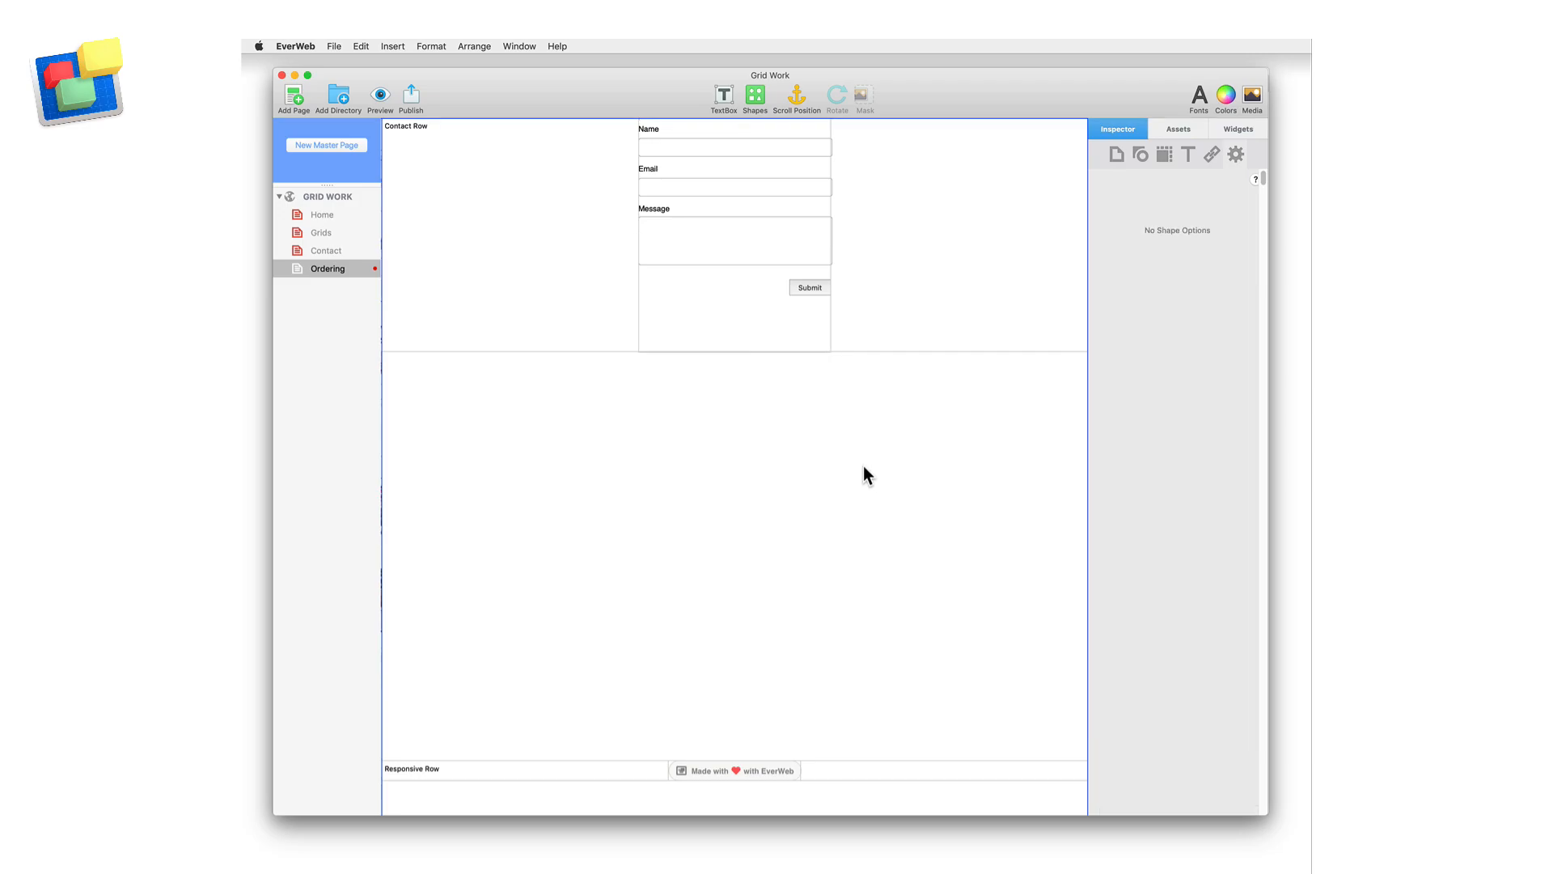
# Add a text box with the copied Contact text and embed it in Contact Row 1
pyautogui.click(726, 99)
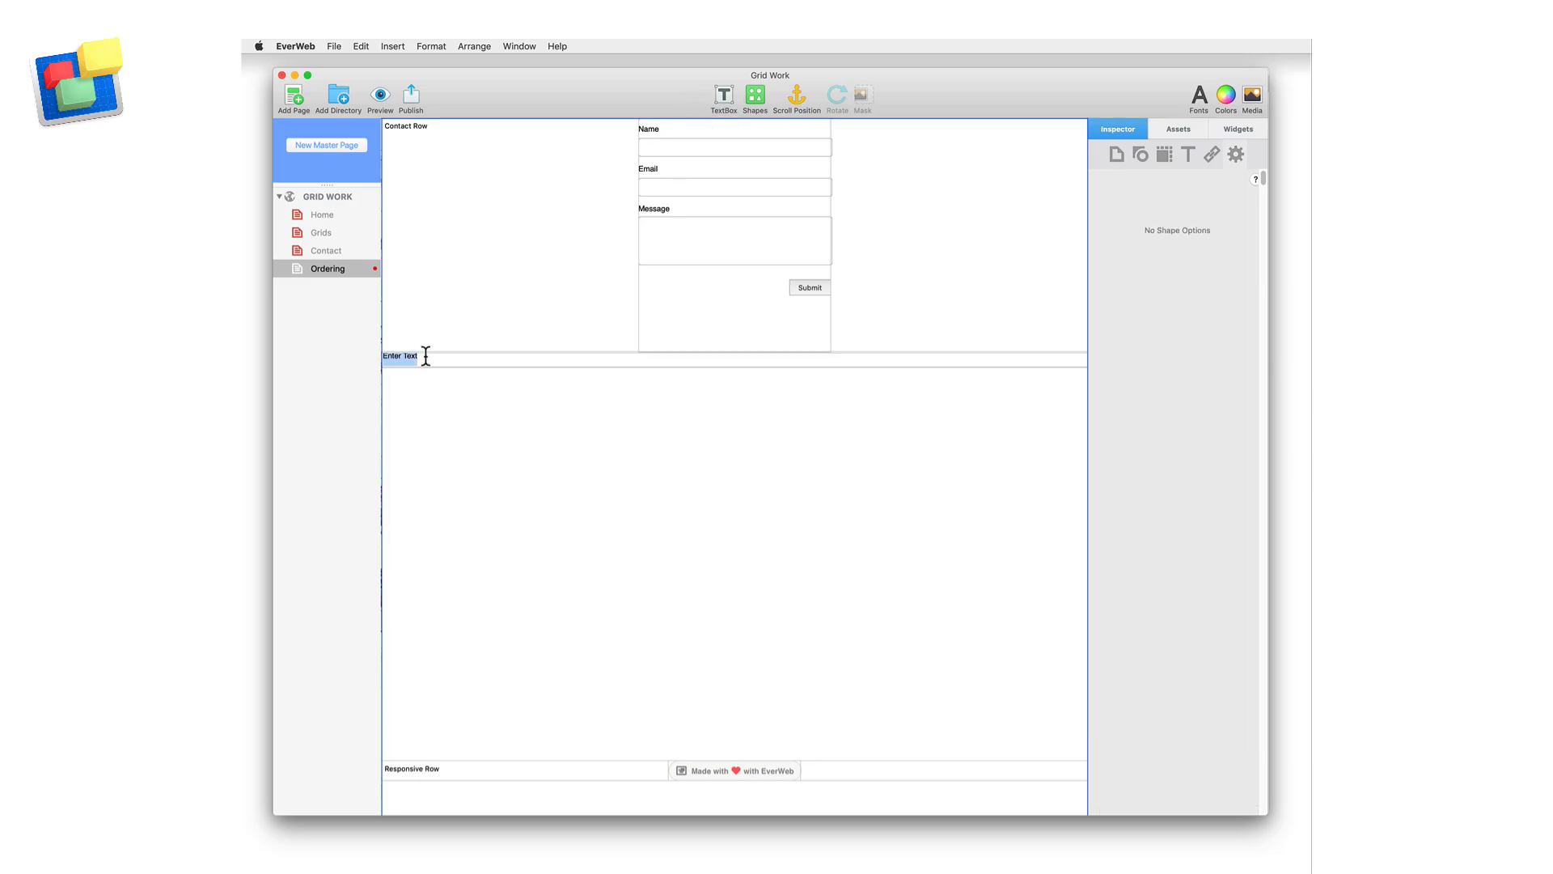
pyautogui.write('Contact  Lorem ipsum dolor sit amet, consectetur adipiscing elit. Mauris a felis sodalesrhoncus tortor in, gravida lorem. Pellentesque at nisl viverra, vehicula lectus vitae, pretium sapien.   Maecenas commodo fermentum sapien posuere feugiat. Nunc iaculis pellentesque vestibulum. Sed nec tortor id augue posuere aliquam vel ut mauris. Nulla facilisi. Nunc vestibulum mauris ut nibh faucibus fringilla.  Suspendisse mattis ipsum eu massa pharetra, ac elementum augue ullamcorper. Lorem ipsum dolor sit amet, consectetur adipiscing elit. Phasellus non mi elit.')
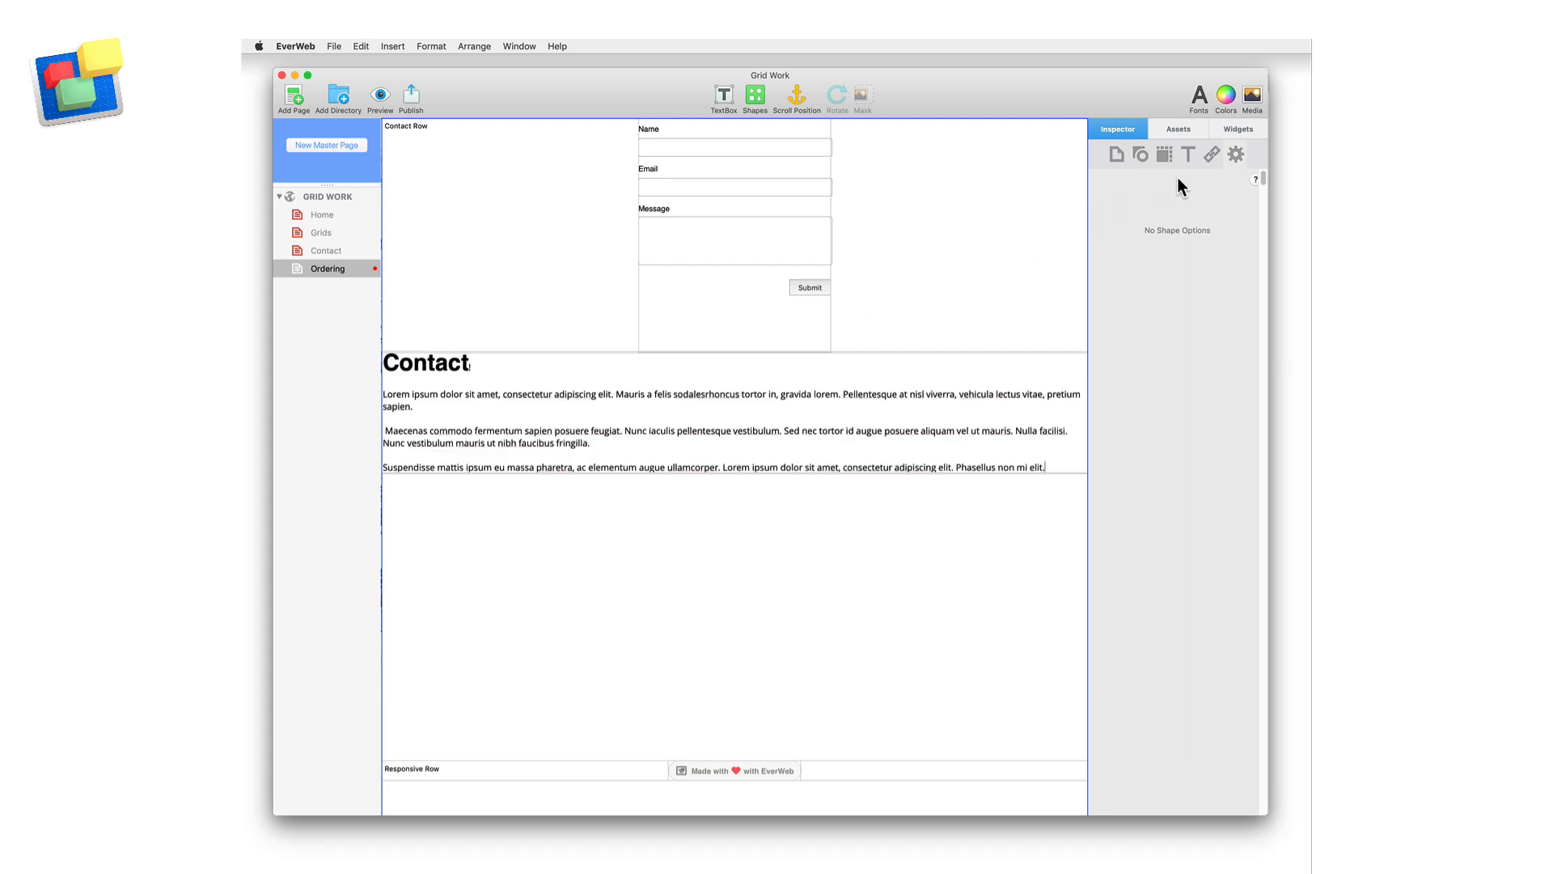
pyautogui.click(1162, 155)
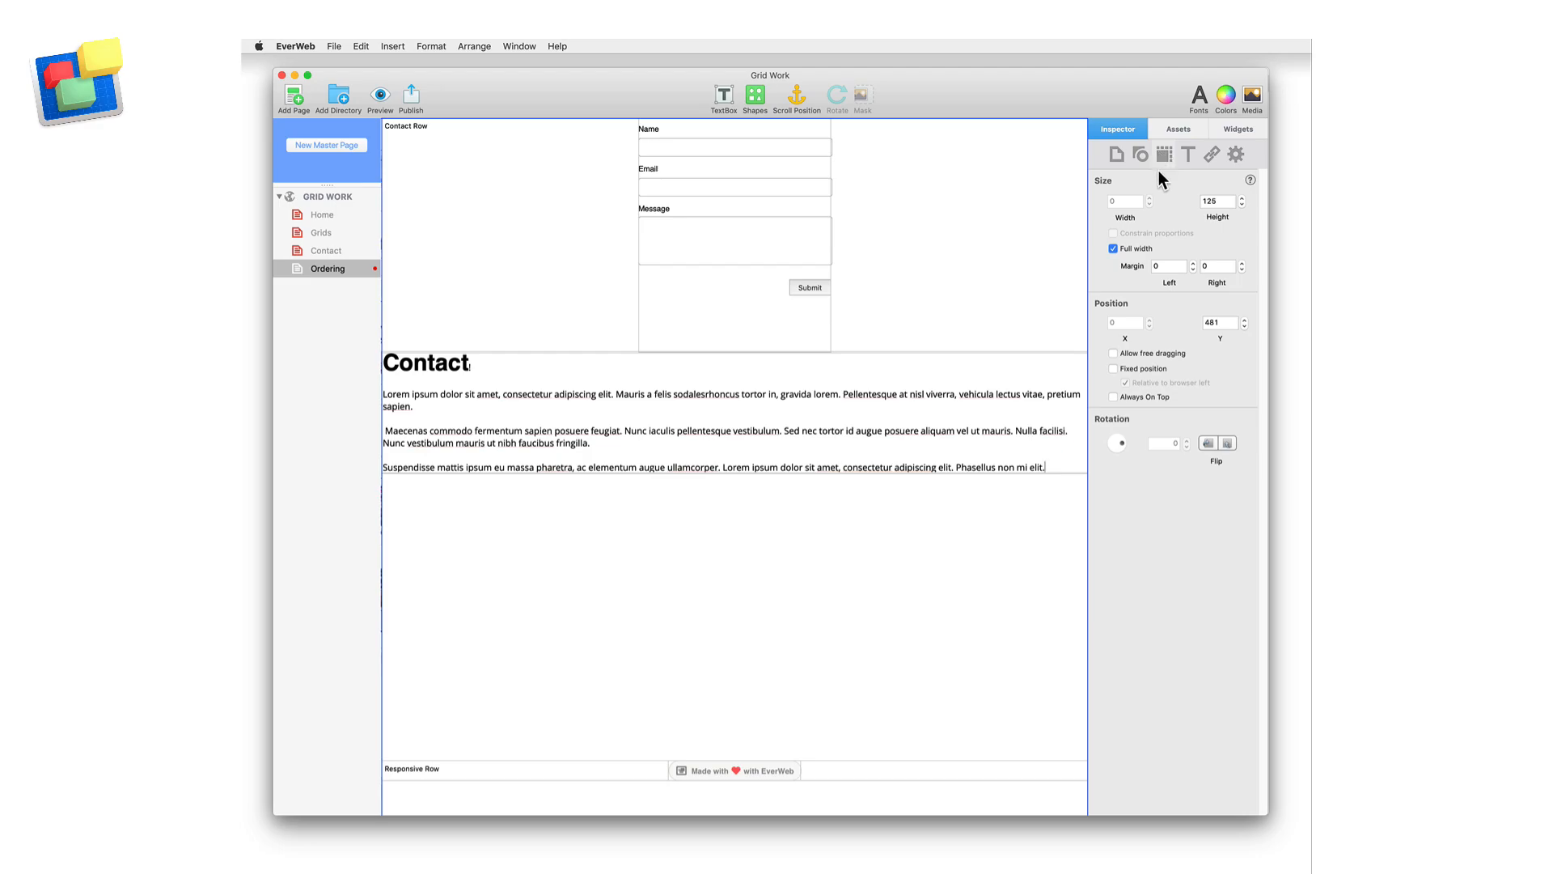
pyautogui.rightClick(790, 406)
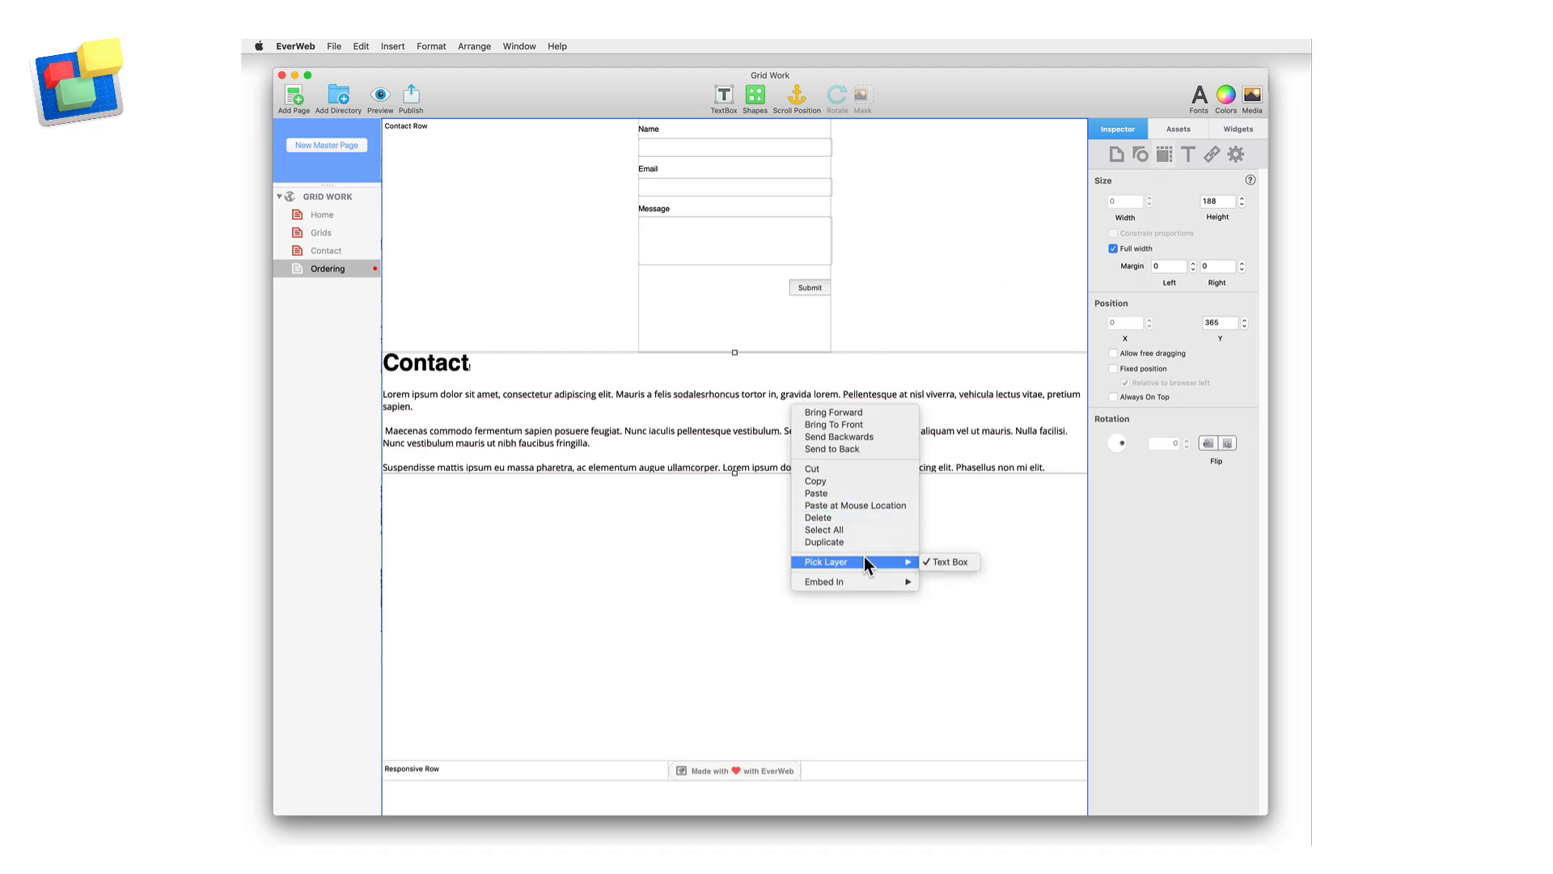
pyautogui.moveTo(878, 584)
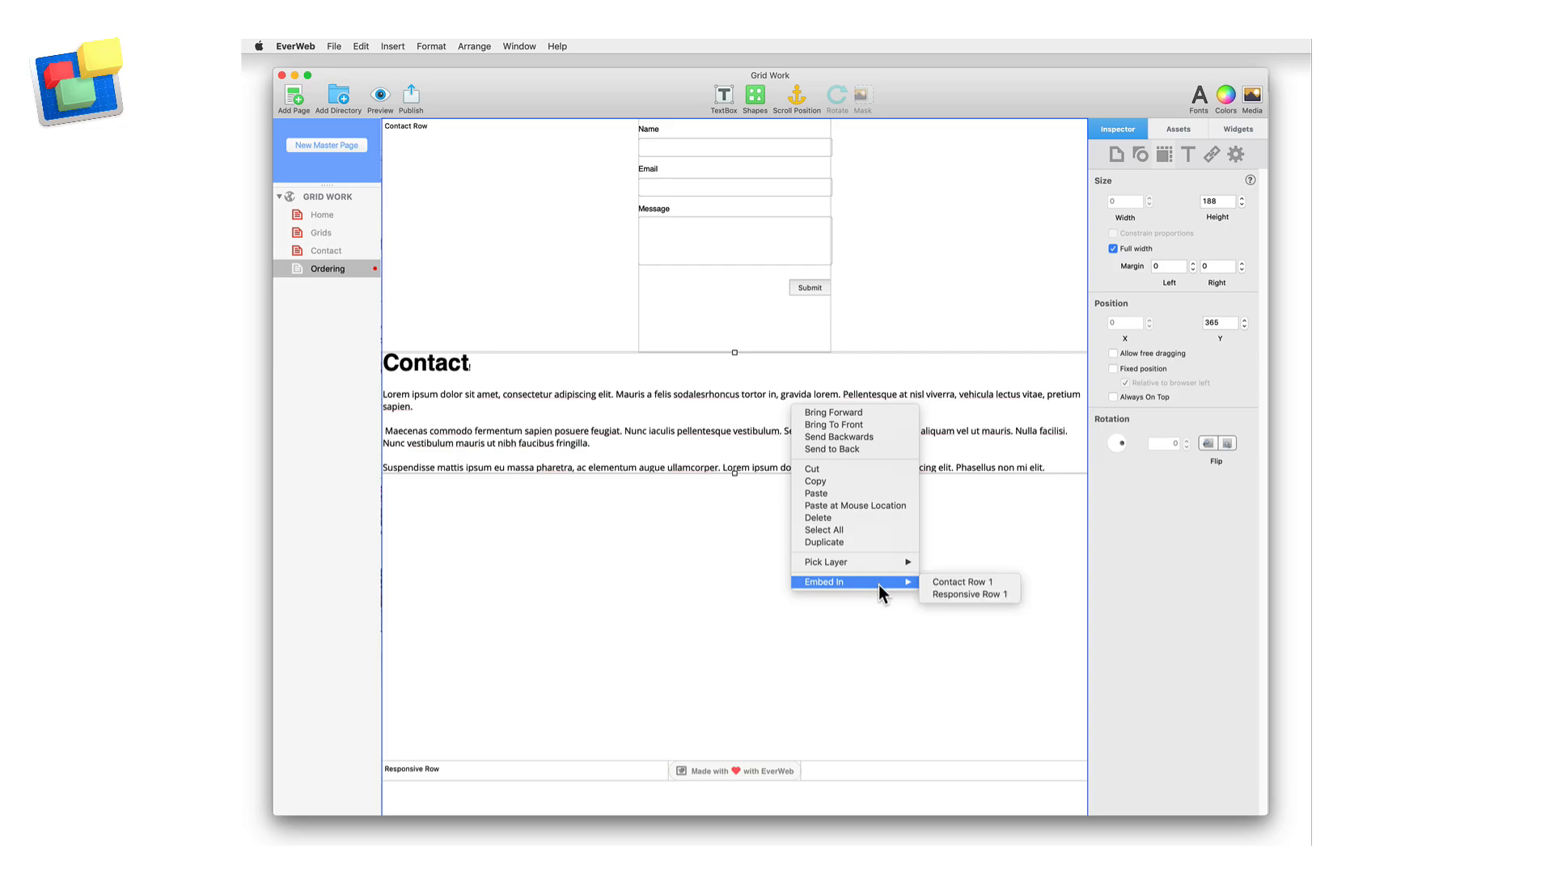
pyautogui.click(953, 580)
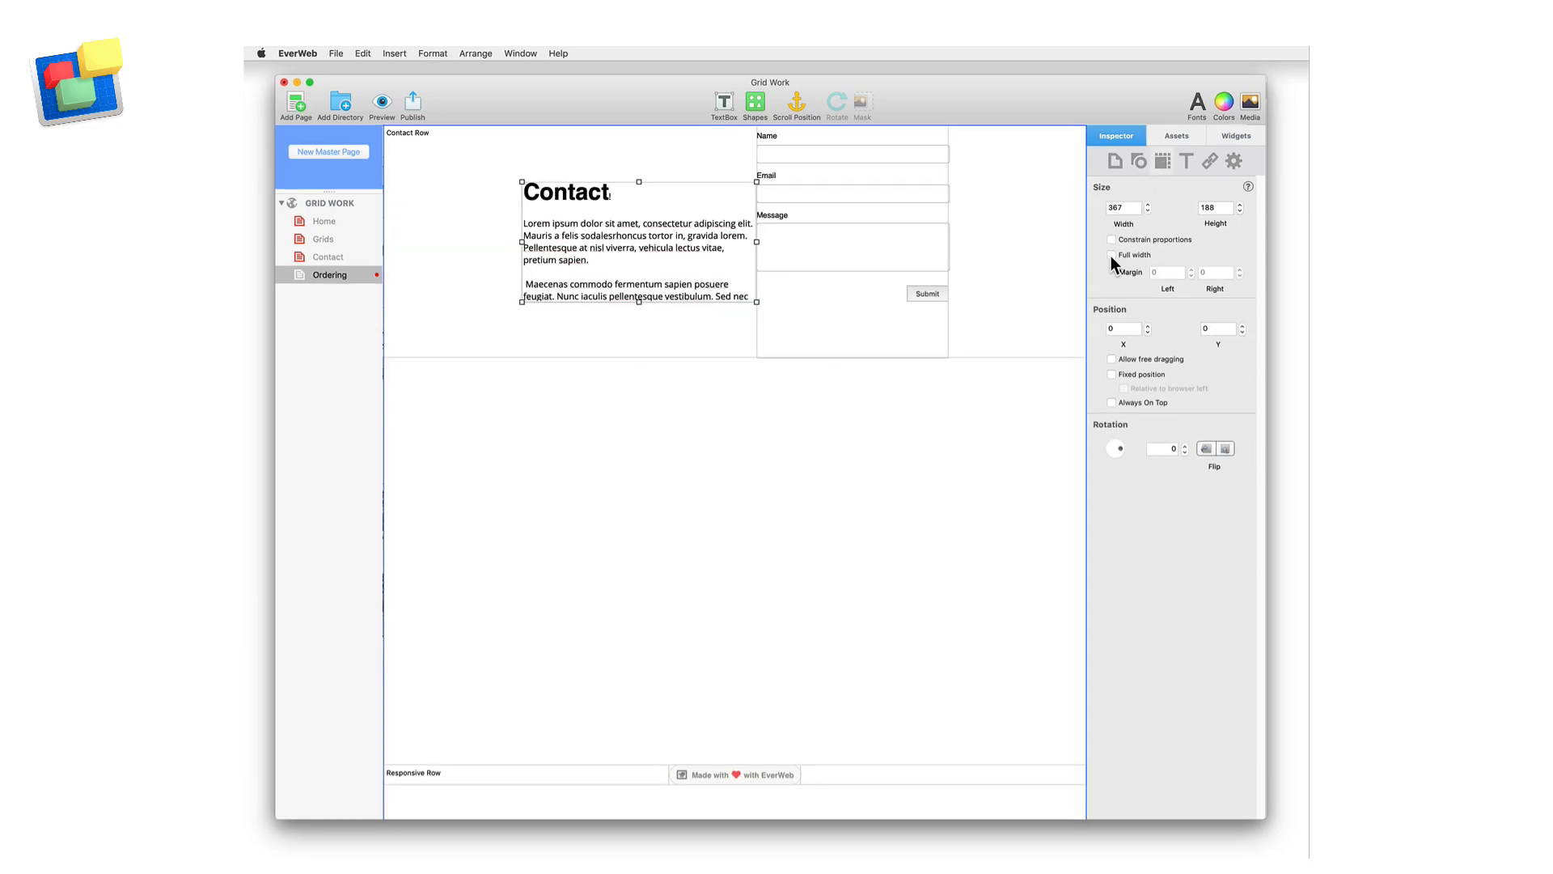
# Place the image po10.jpg in the Contact Row, order it between the text and the contact form, and enlarge it slightly
pyautogui.click(1173, 129)
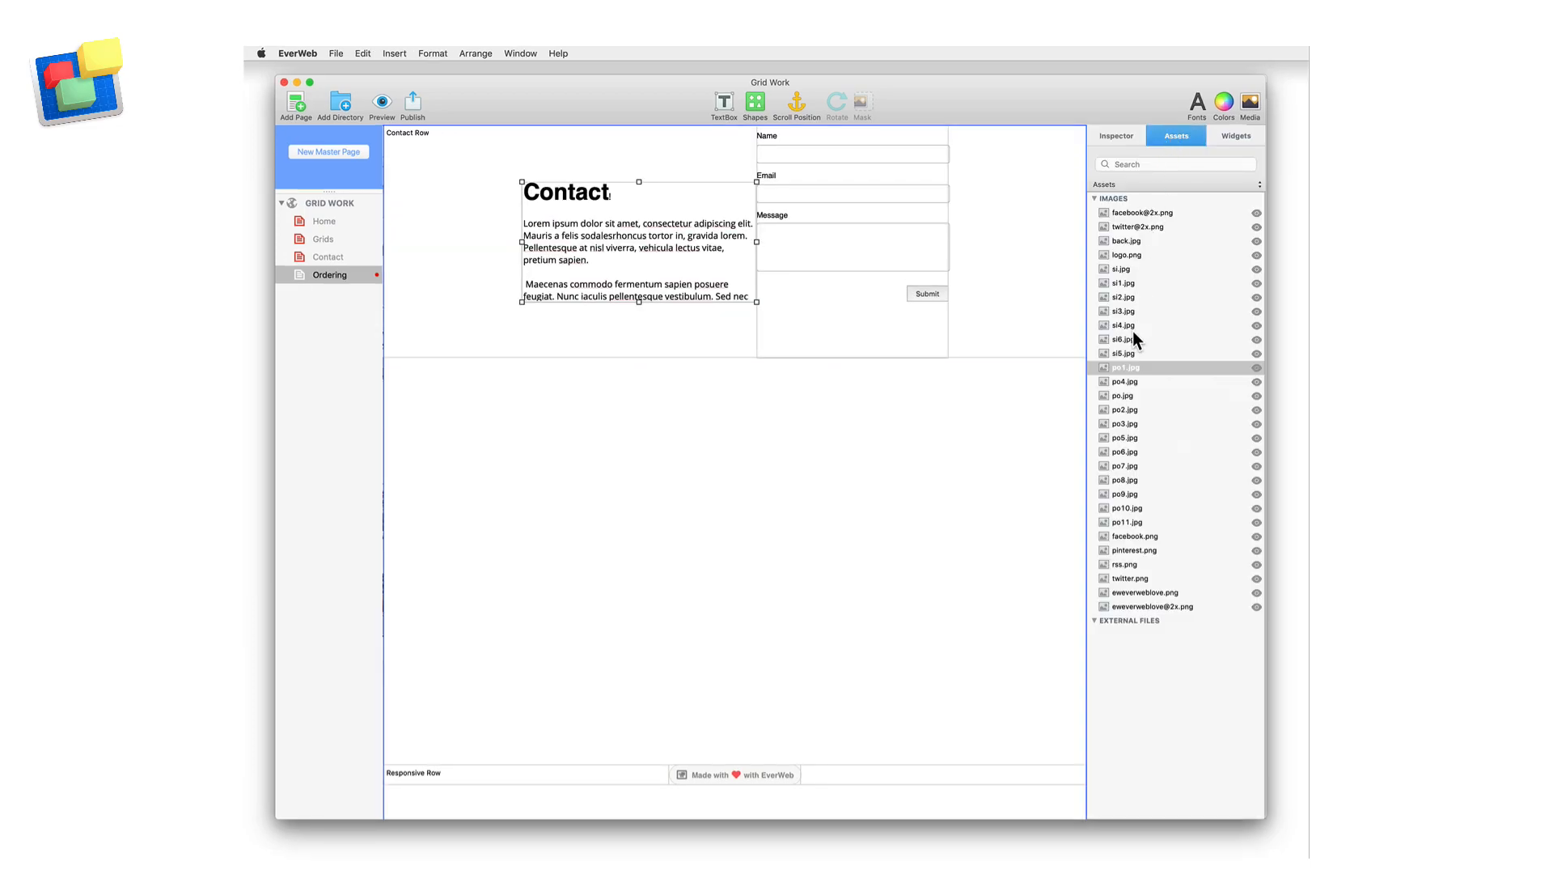
pyautogui.moveTo(1132, 508); pyautogui.dragTo(1011, 269)
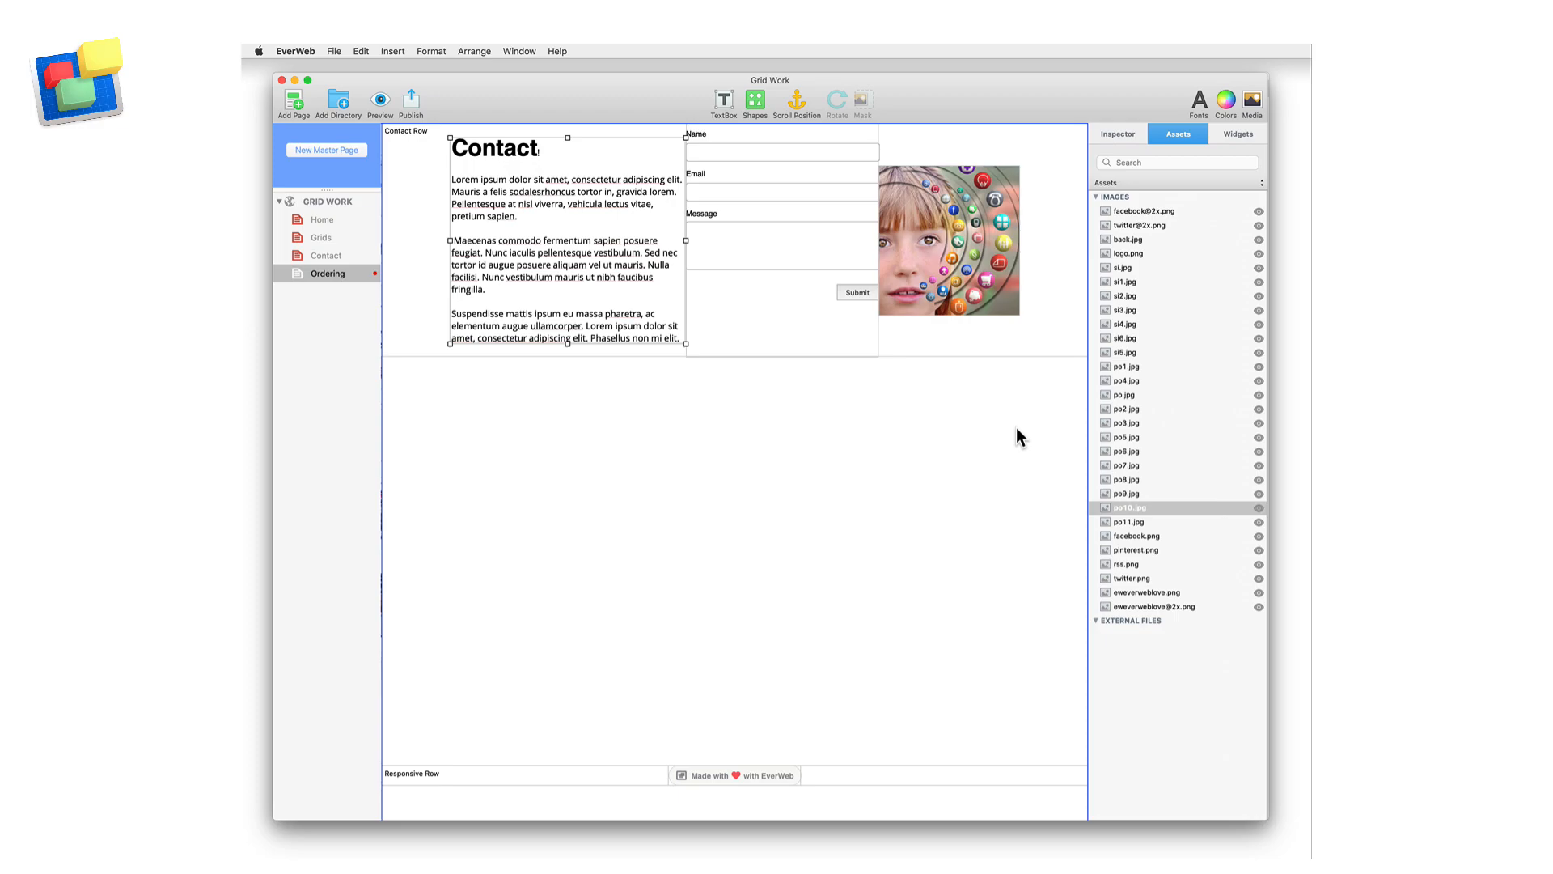
pyautogui.moveTo(799, 266); pyautogui.dragTo(1028, 260)
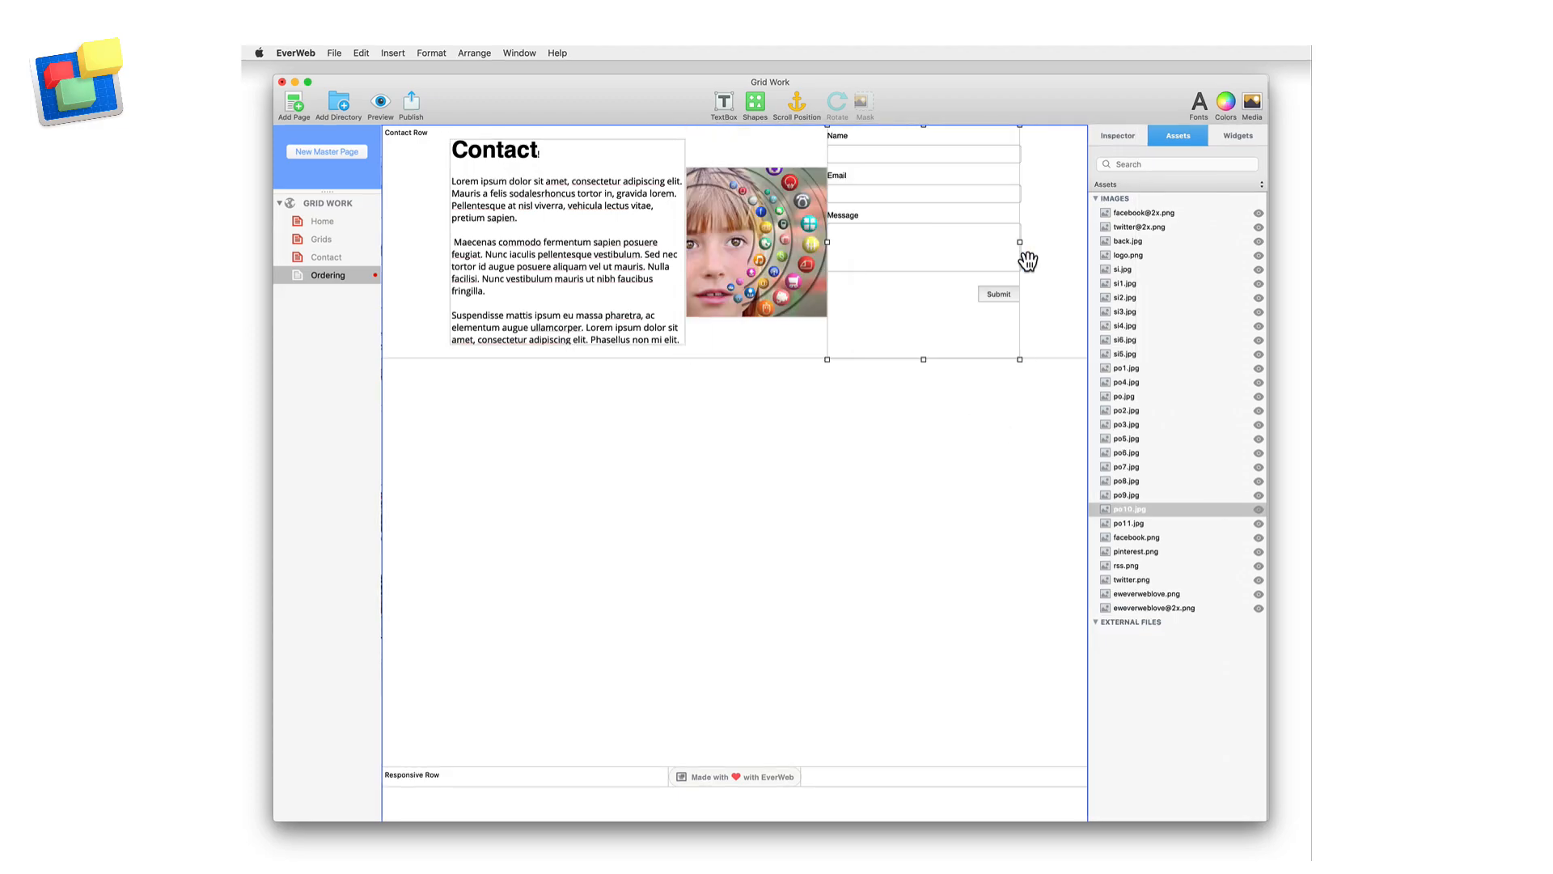
pyautogui.moveTo(789, 255); pyautogui.dragTo(768, 257)
# Examine the vertical and horizontal alignment options in the Contact Row's settings
pyautogui.click(1103, 144)
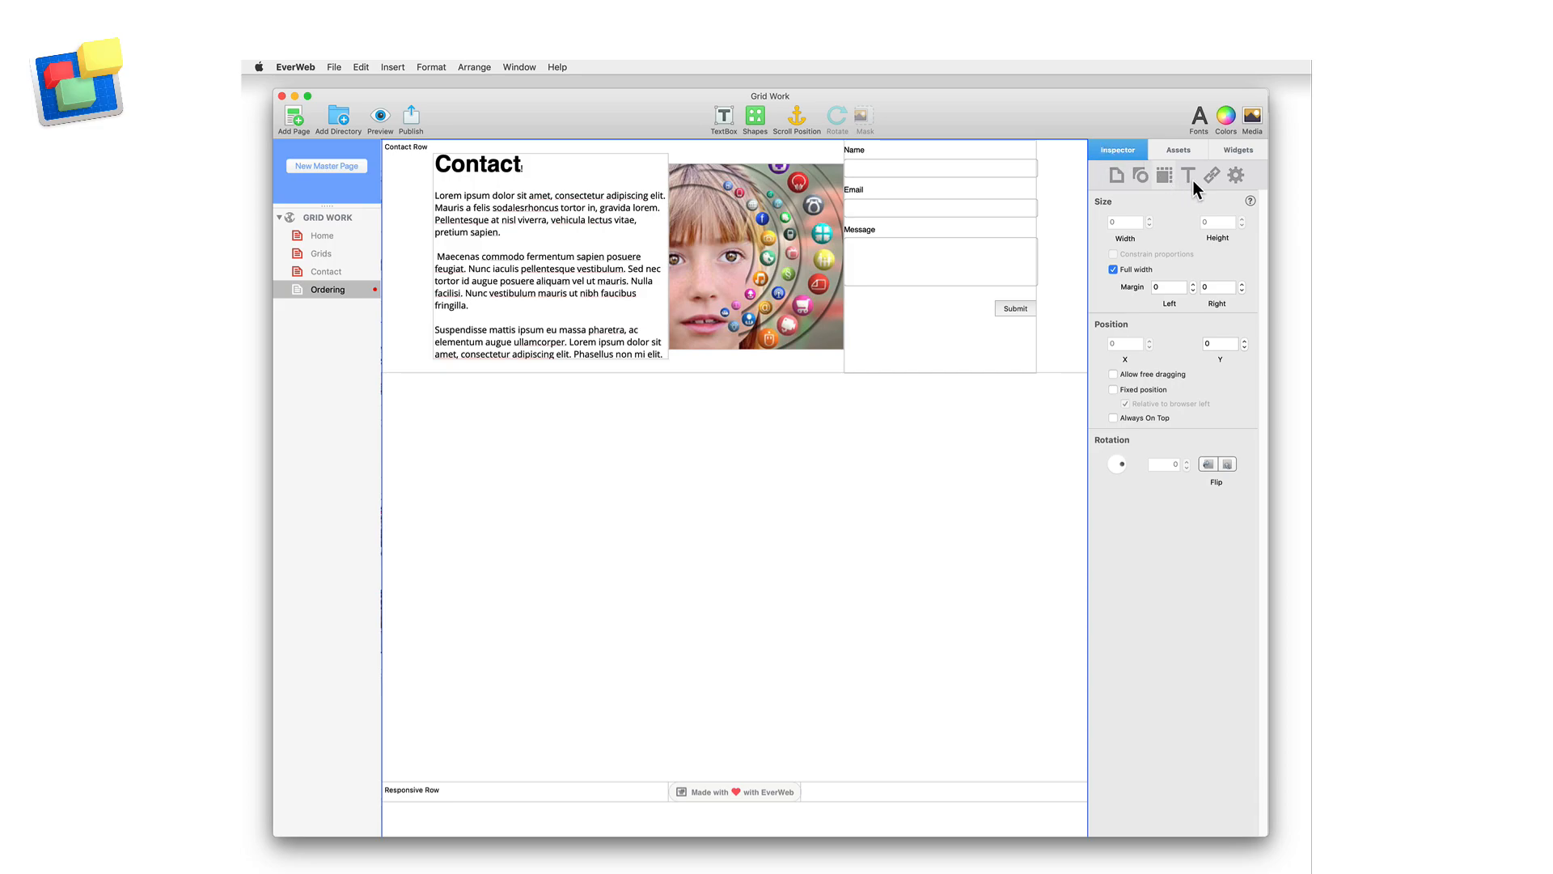
pyautogui.click(1237, 175)
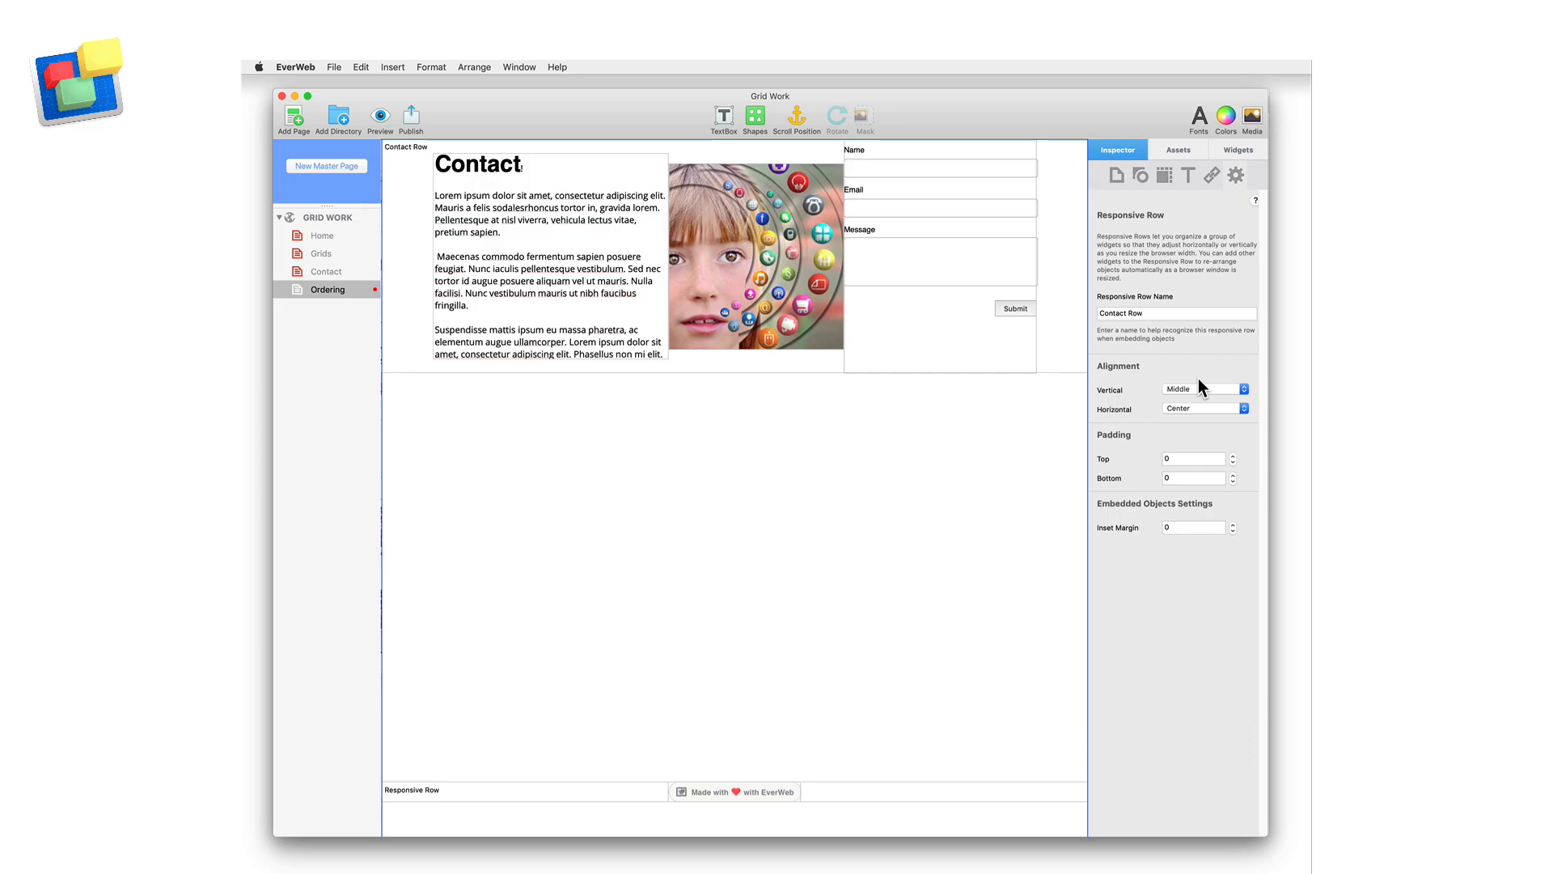
pyautogui.click(1215, 387)
pyautogui.click(1257, 399)
pyautogui.click(1243, 407)
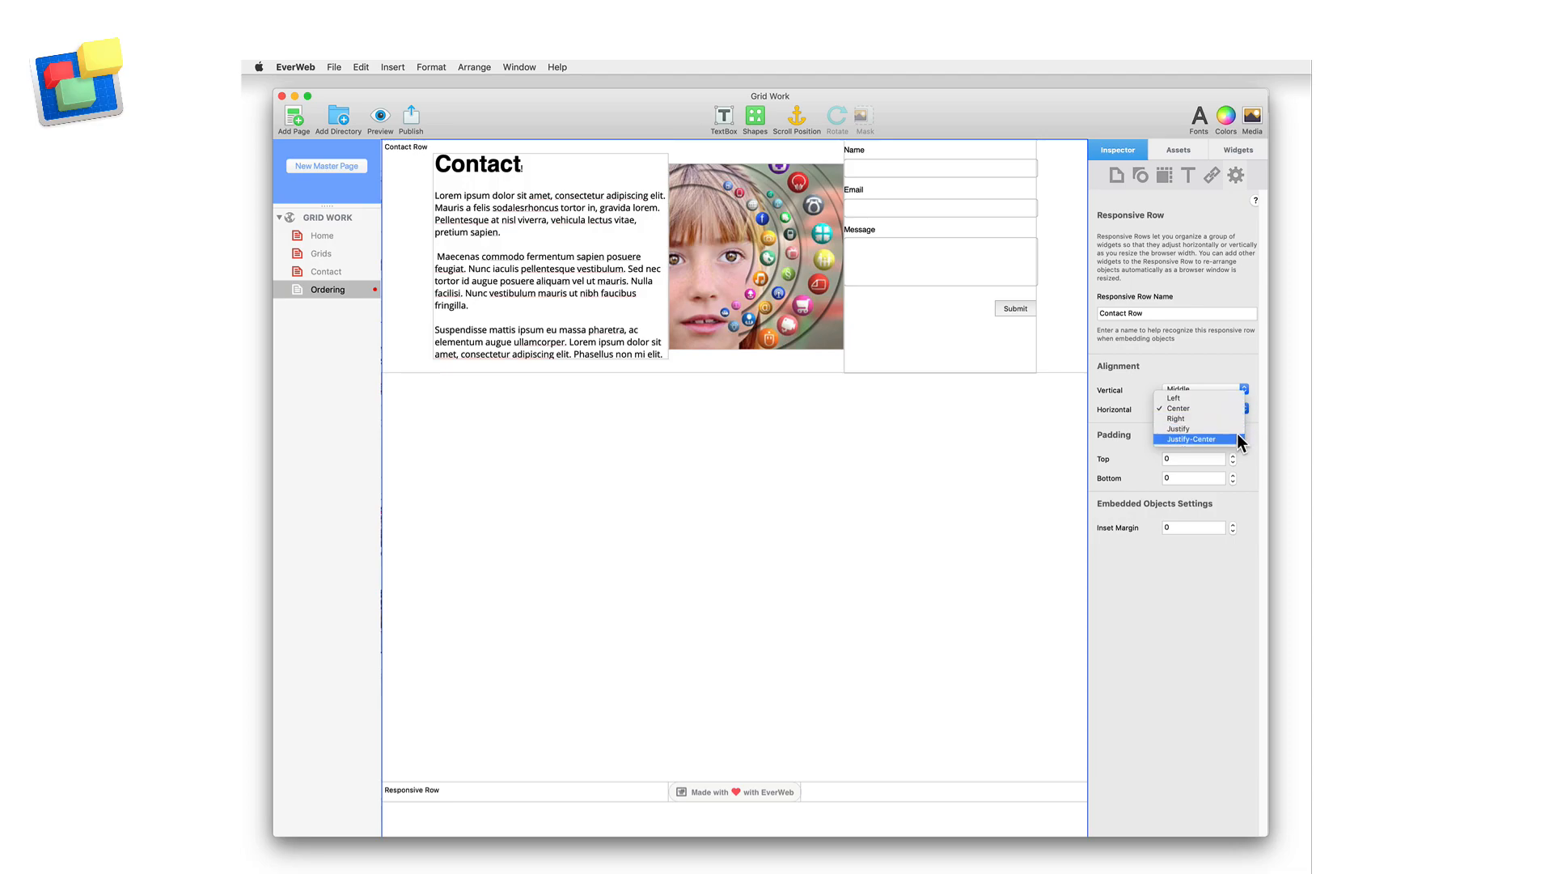
pyautogui.click(1252, 426)
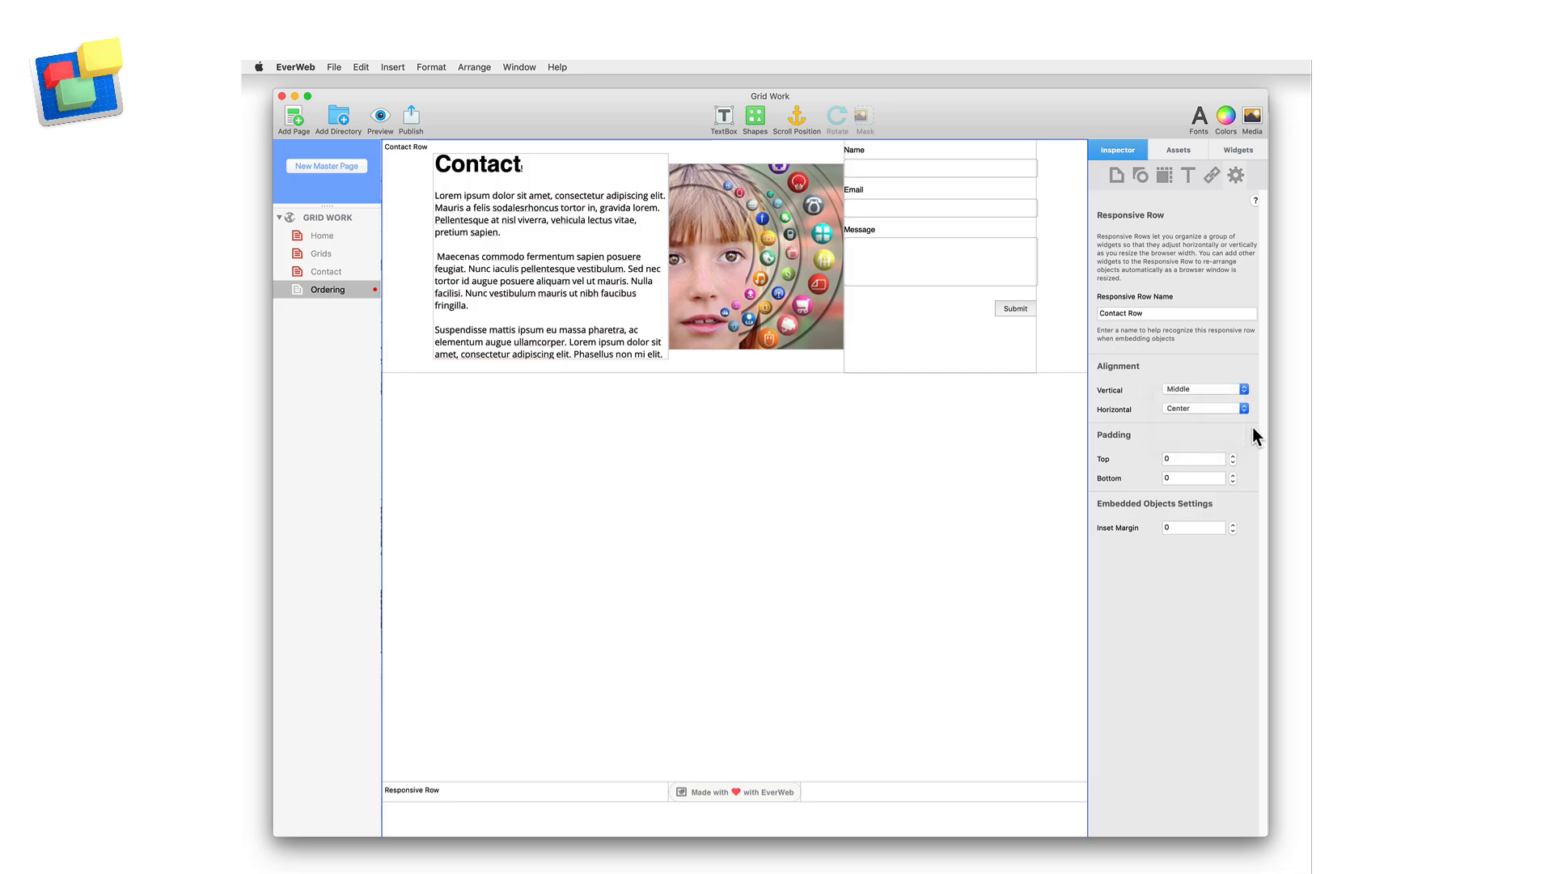
# Set the Contact Row's top and bottom padding to 20 and its inset margin to 20
pyautogui.write('2')
pyautogui.write('20')
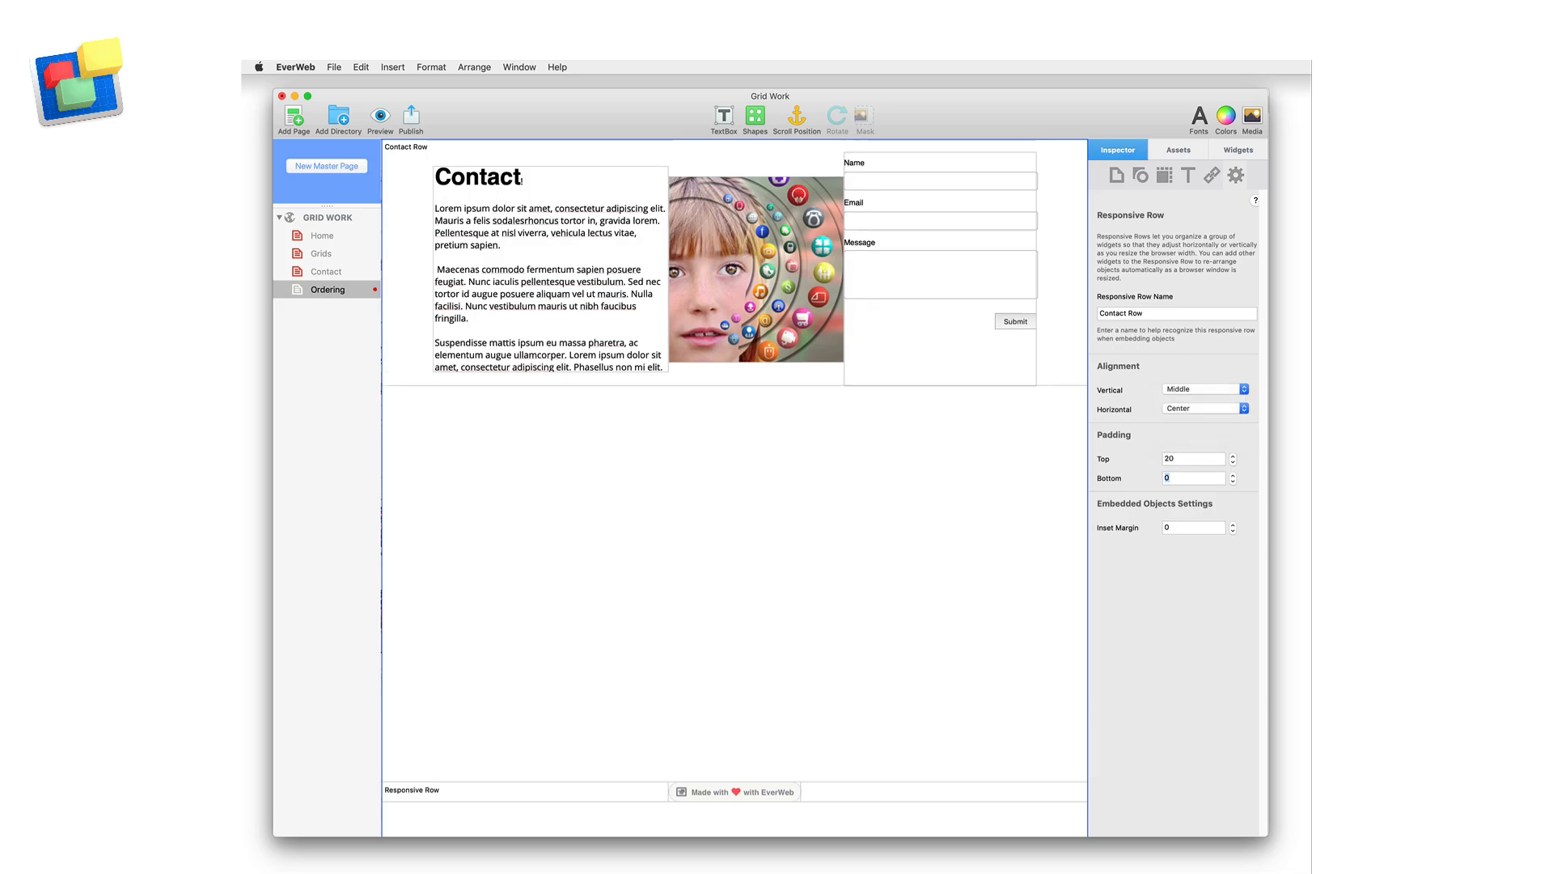
pyautogui.press('Tab')
pyautogui.write('10')
pyautogui.press('Return')
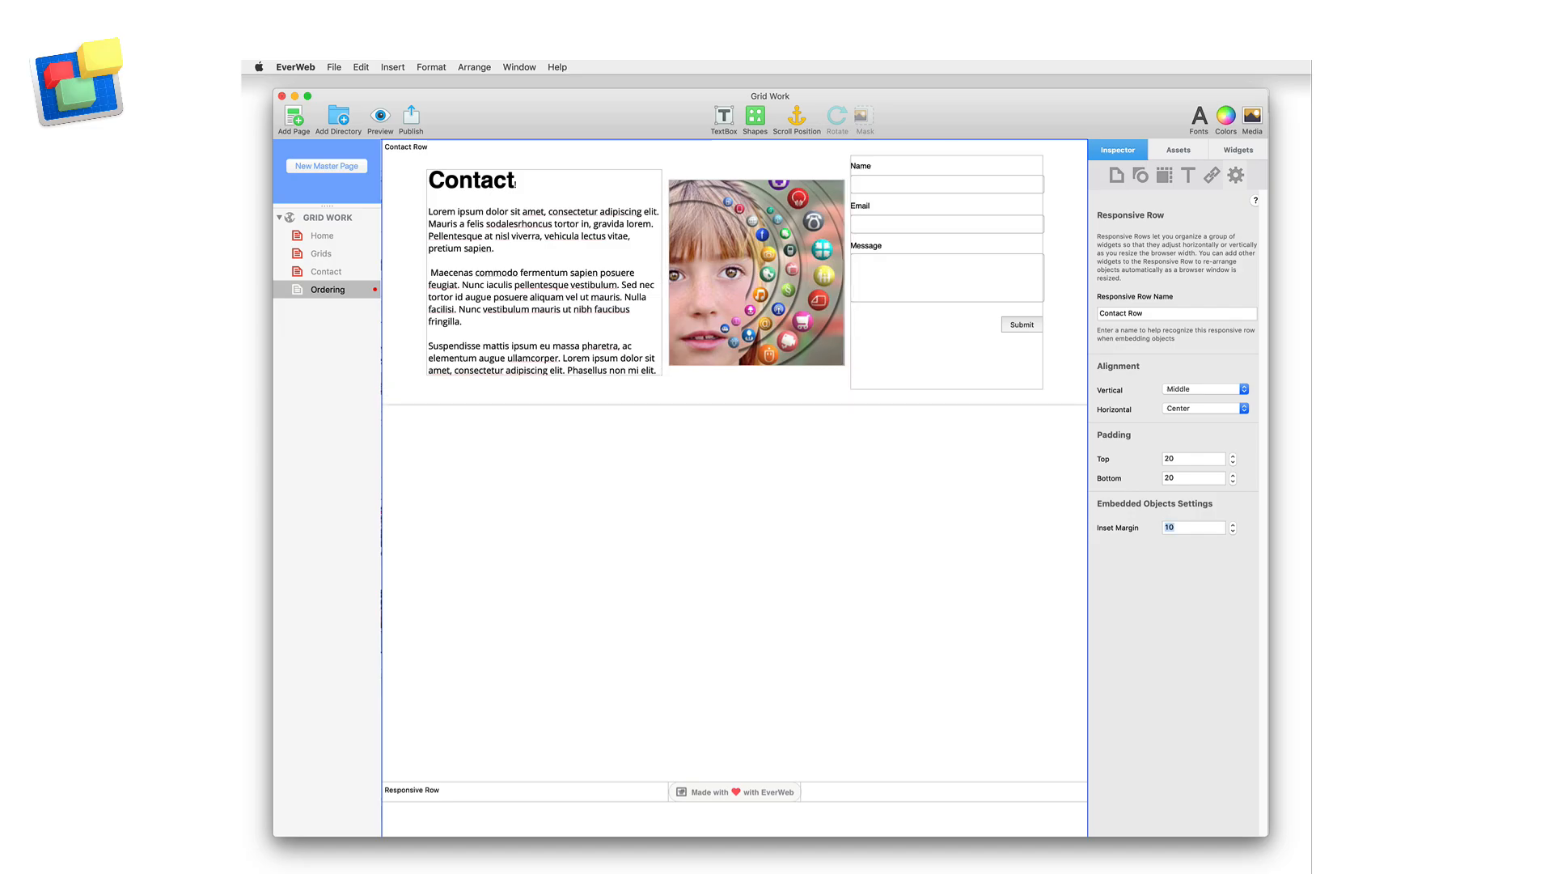
pyautogui.write('20')
pyautogui.press('Return')
pyautogui.write('2')
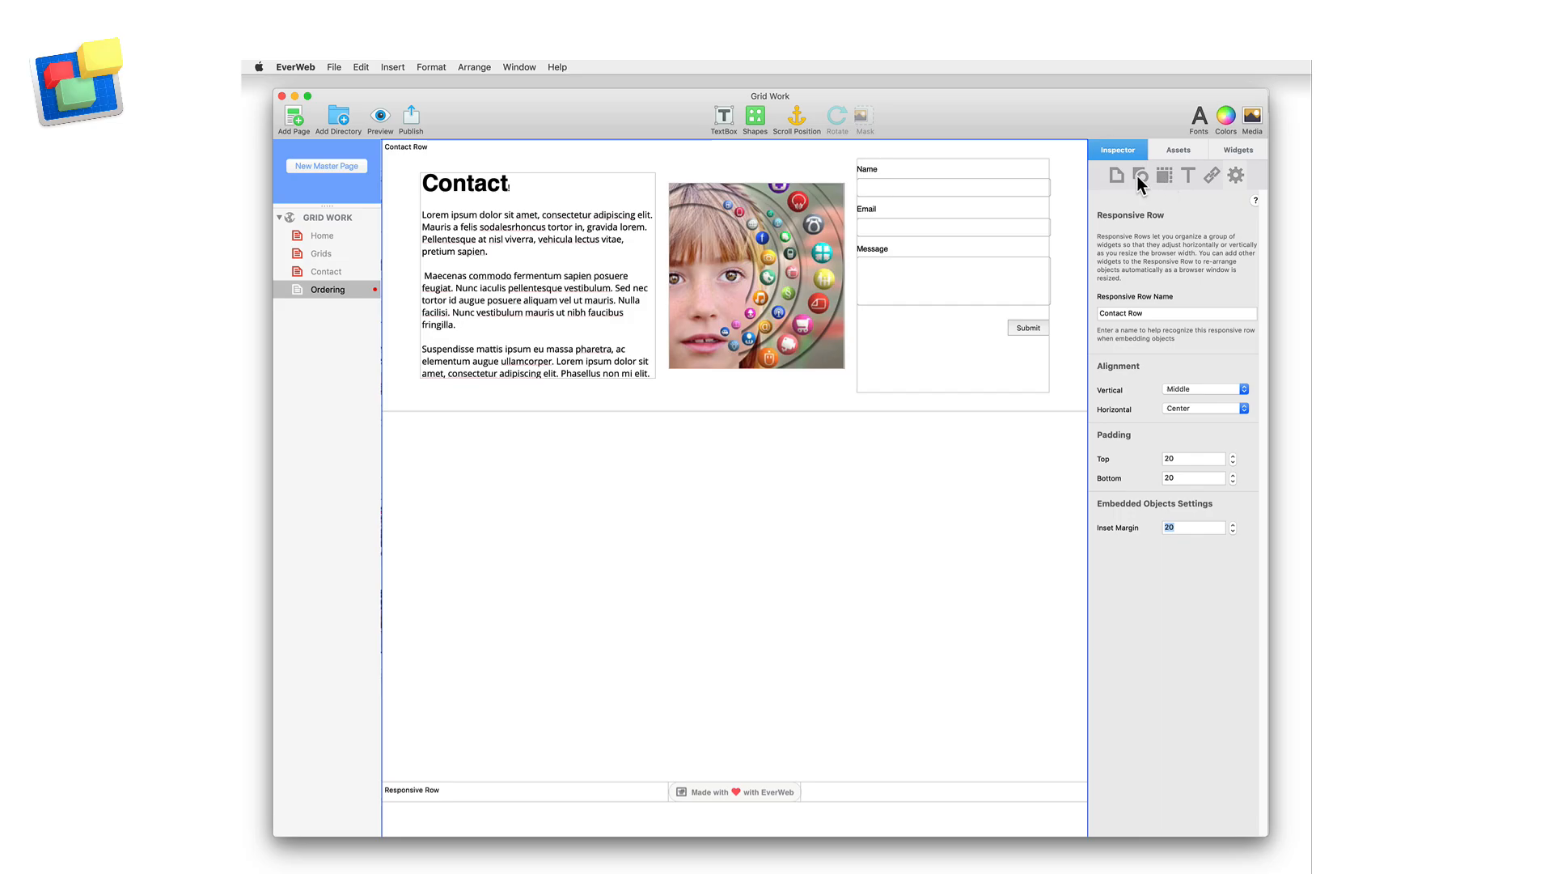
# Give the Contact Row a Silver color fill at 35 percent opacity
pyautogui.click(1139, 177)
pyautogui.click(1190, 250)
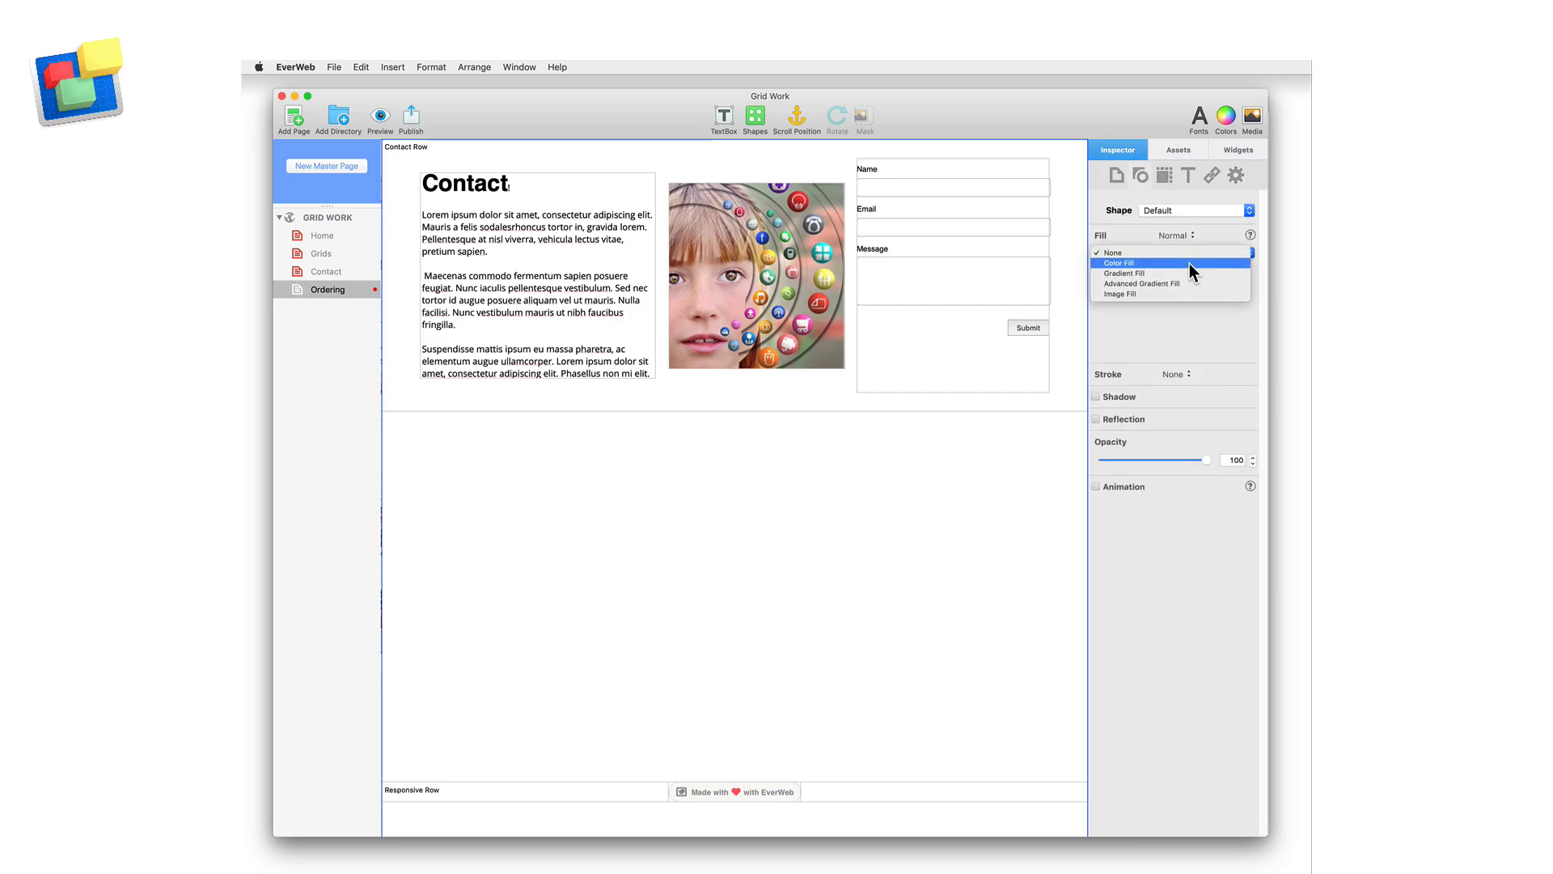
pyautogui.click(1189, 264)
pyautogui.click(1114, 295)
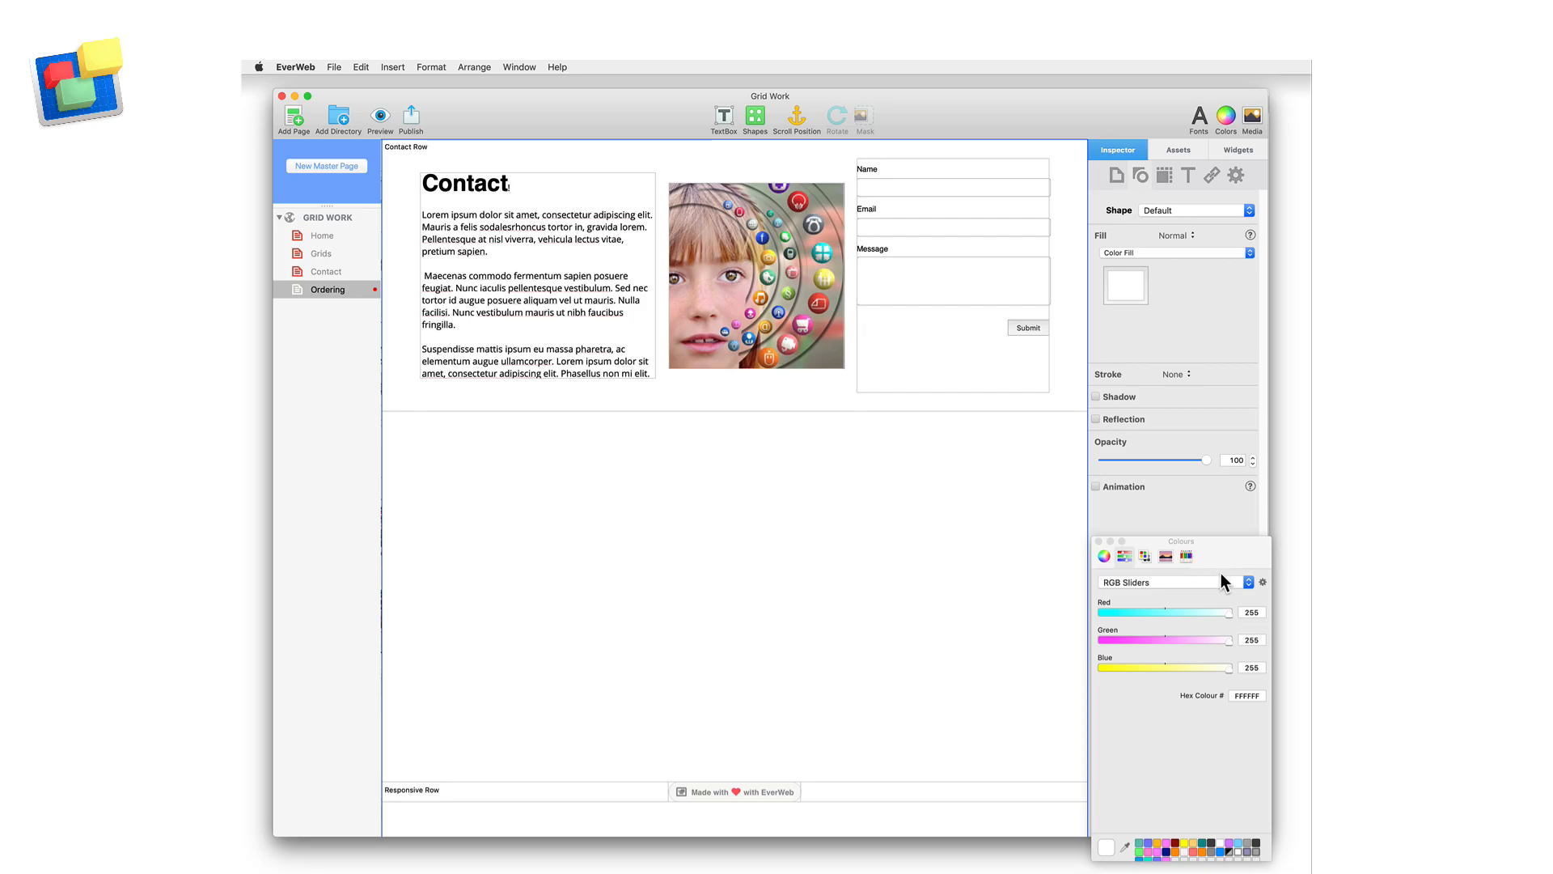
pyautogui.click(1186, 556)
pyautogui.click(1234, 635)
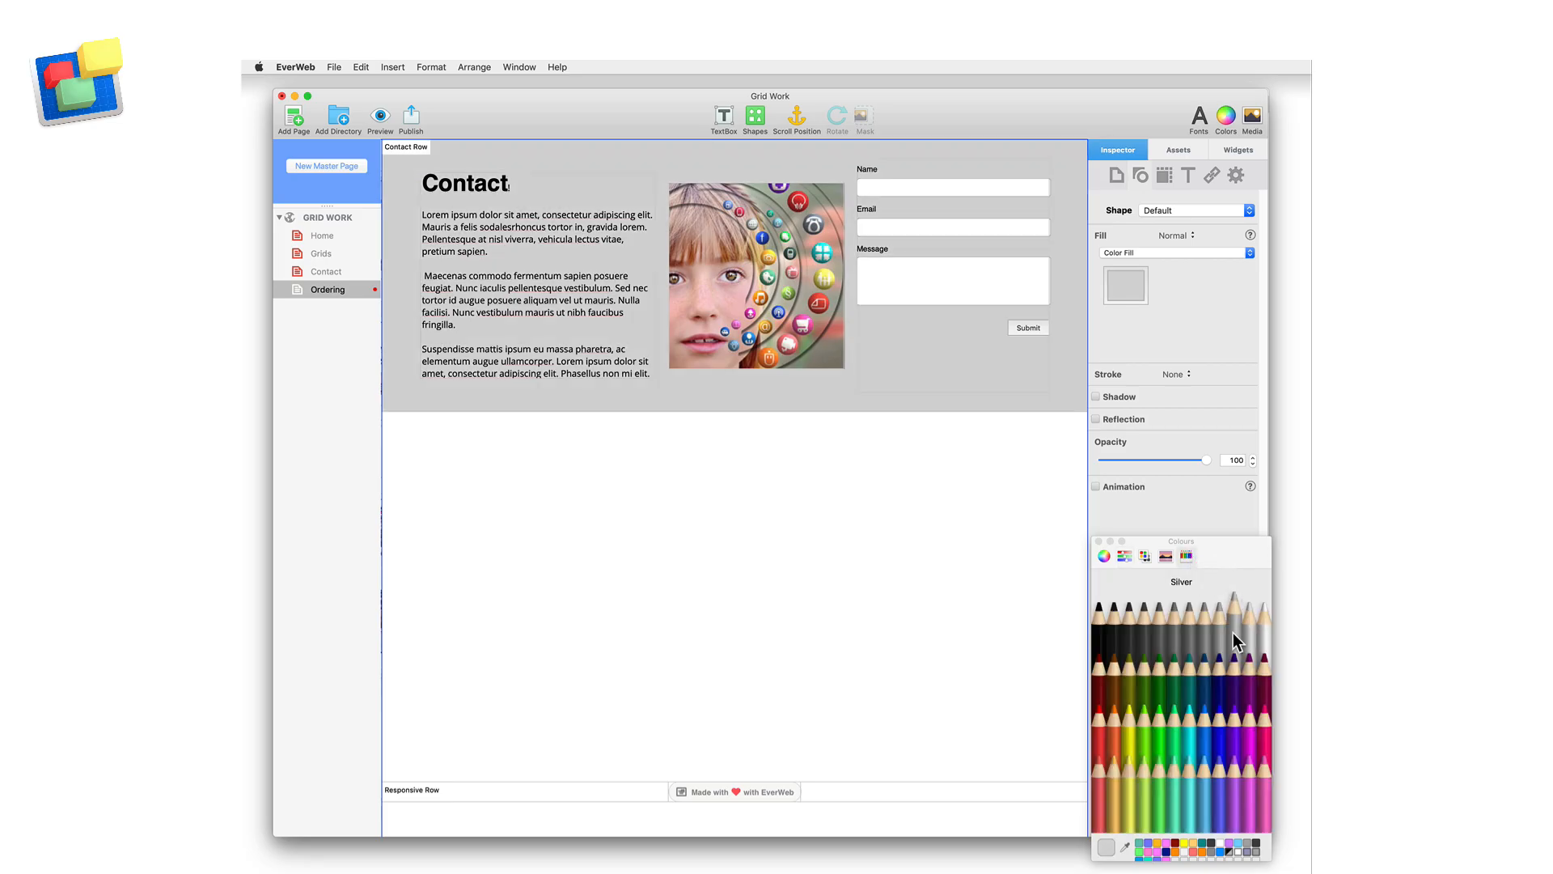
pyautogui.click(1139, 459)
pyautogui.click(1210, 253)
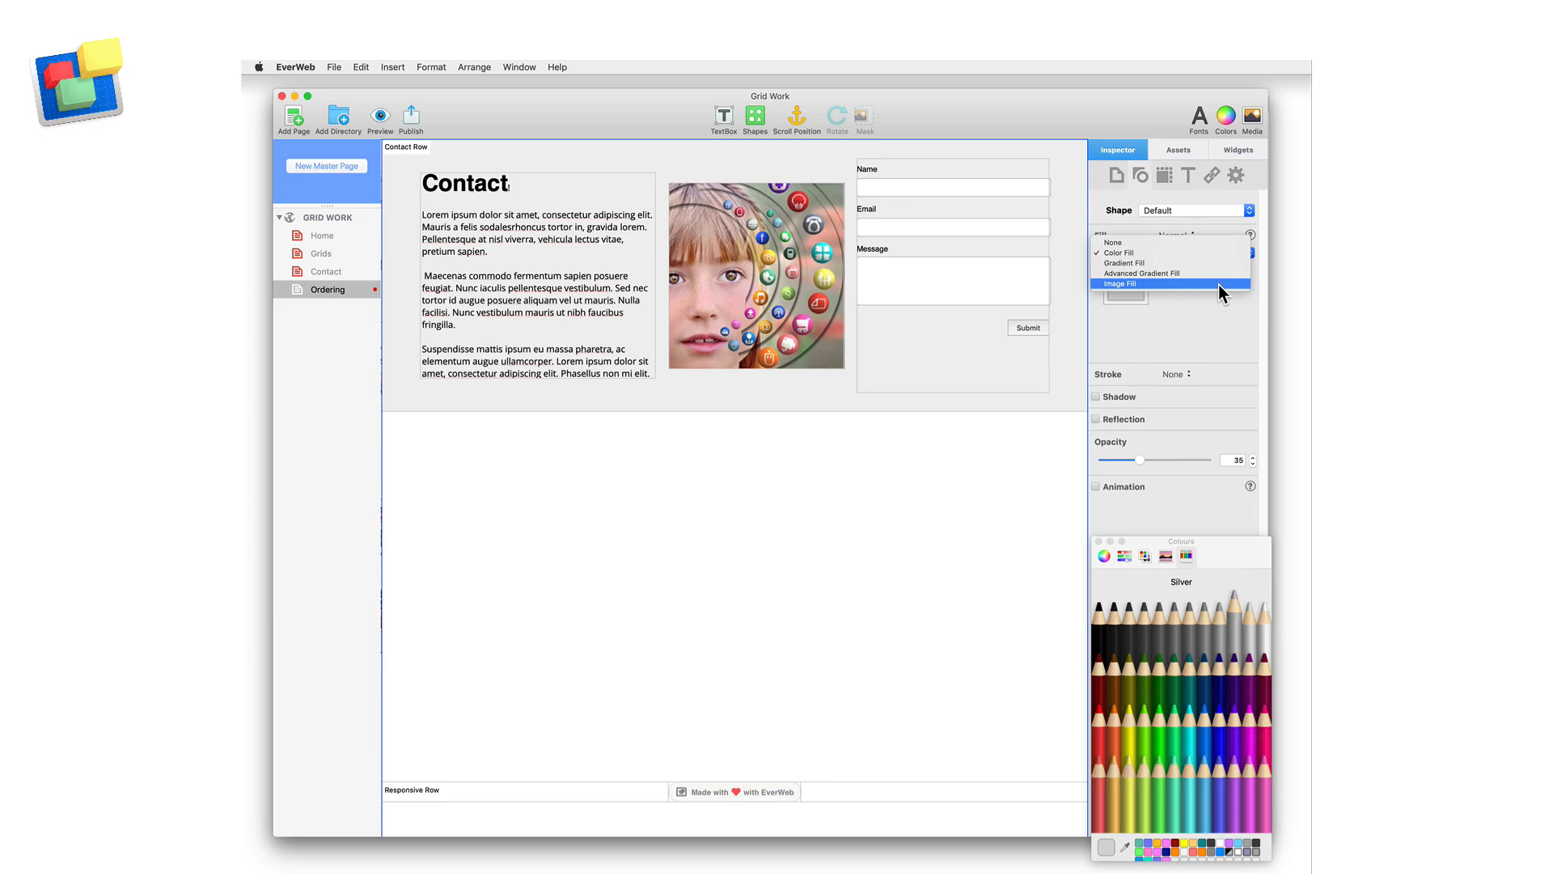
pyautogui.click(1215, 323)
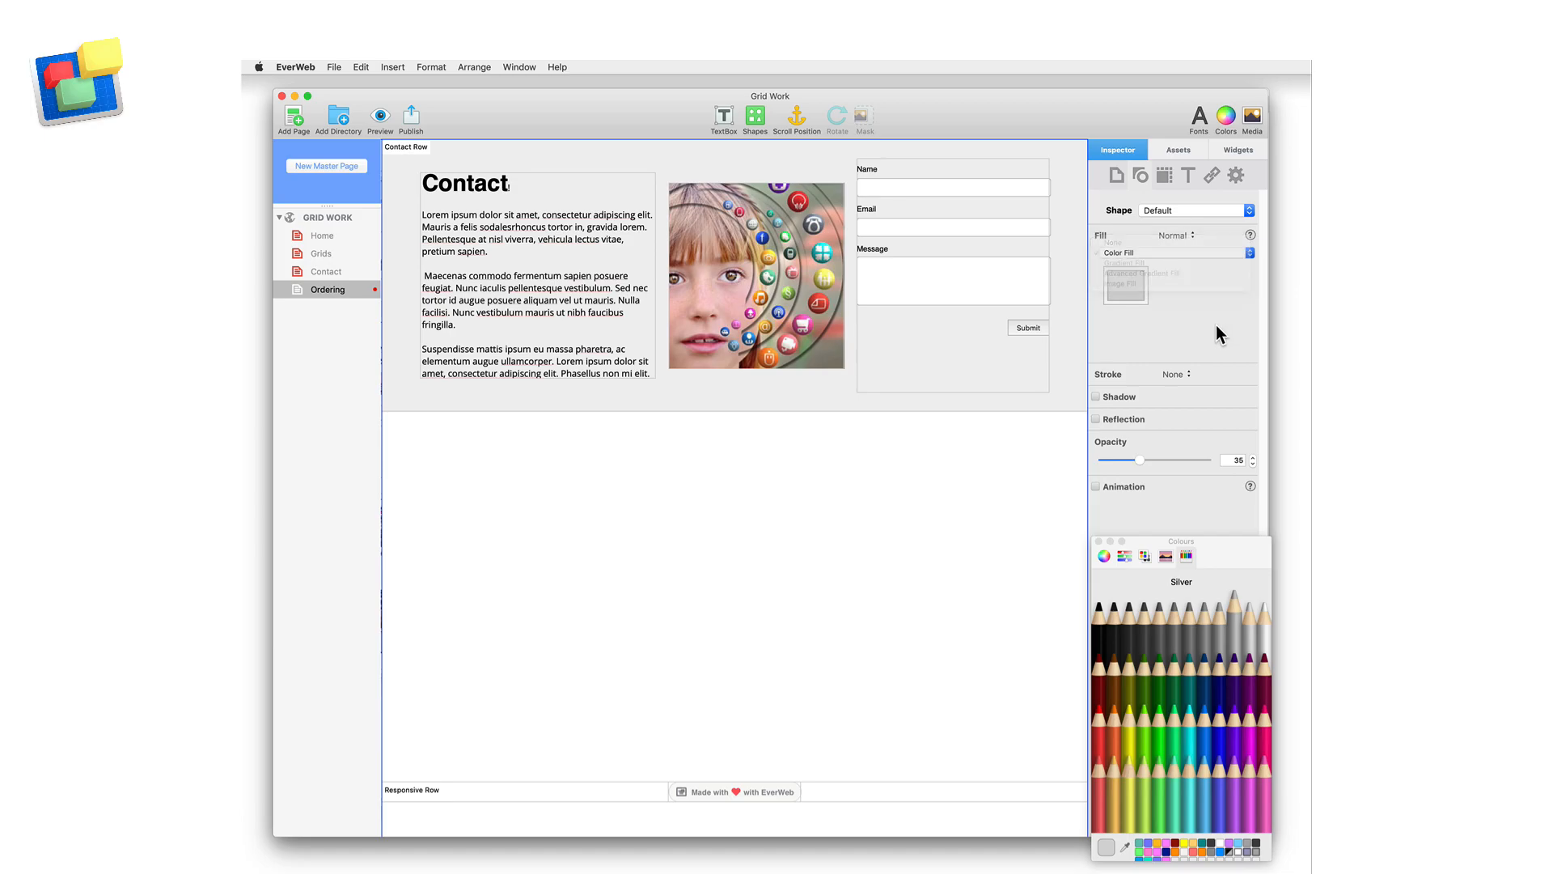
# Set the full-width Contact Row's left and right margins to 20
pyautogui.click(1161, 174)
pyautogui.click(1164, 288)
pyautogui.write('20')
pyautogui.press('Tab')
pyautogui.write('20')
pyautogui.press('Tab')
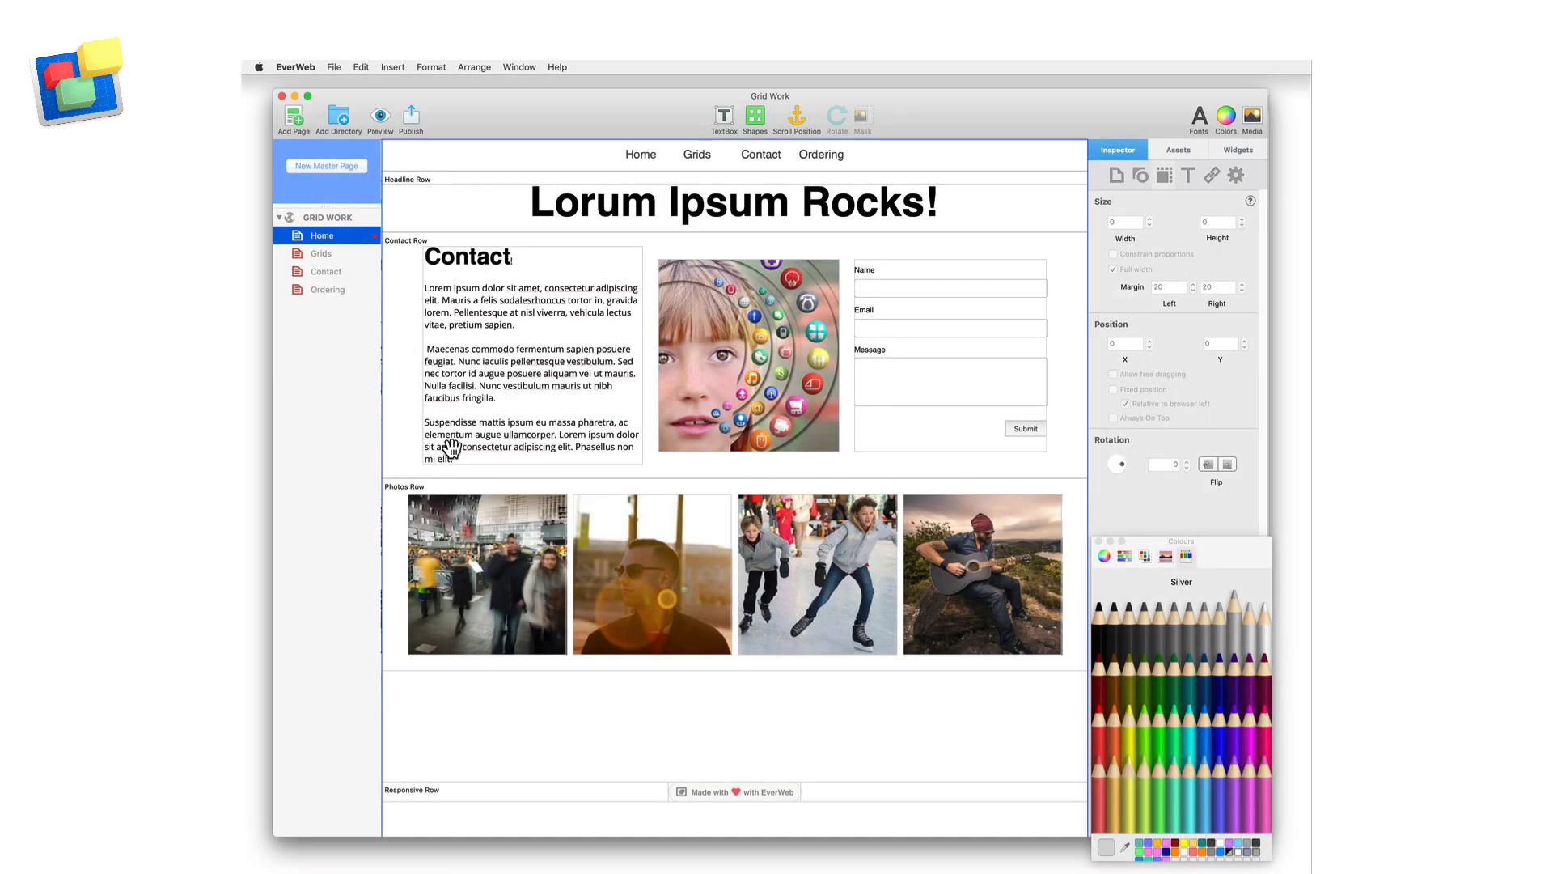
# Move the Photos Row above the Headline Row on the Home page
pyautogui.moveTo(391, 582); pyautogui.dragTo(424, 289)
pyautogui.moveTo(475, 216); pyautogui.dragTo(950, 358)
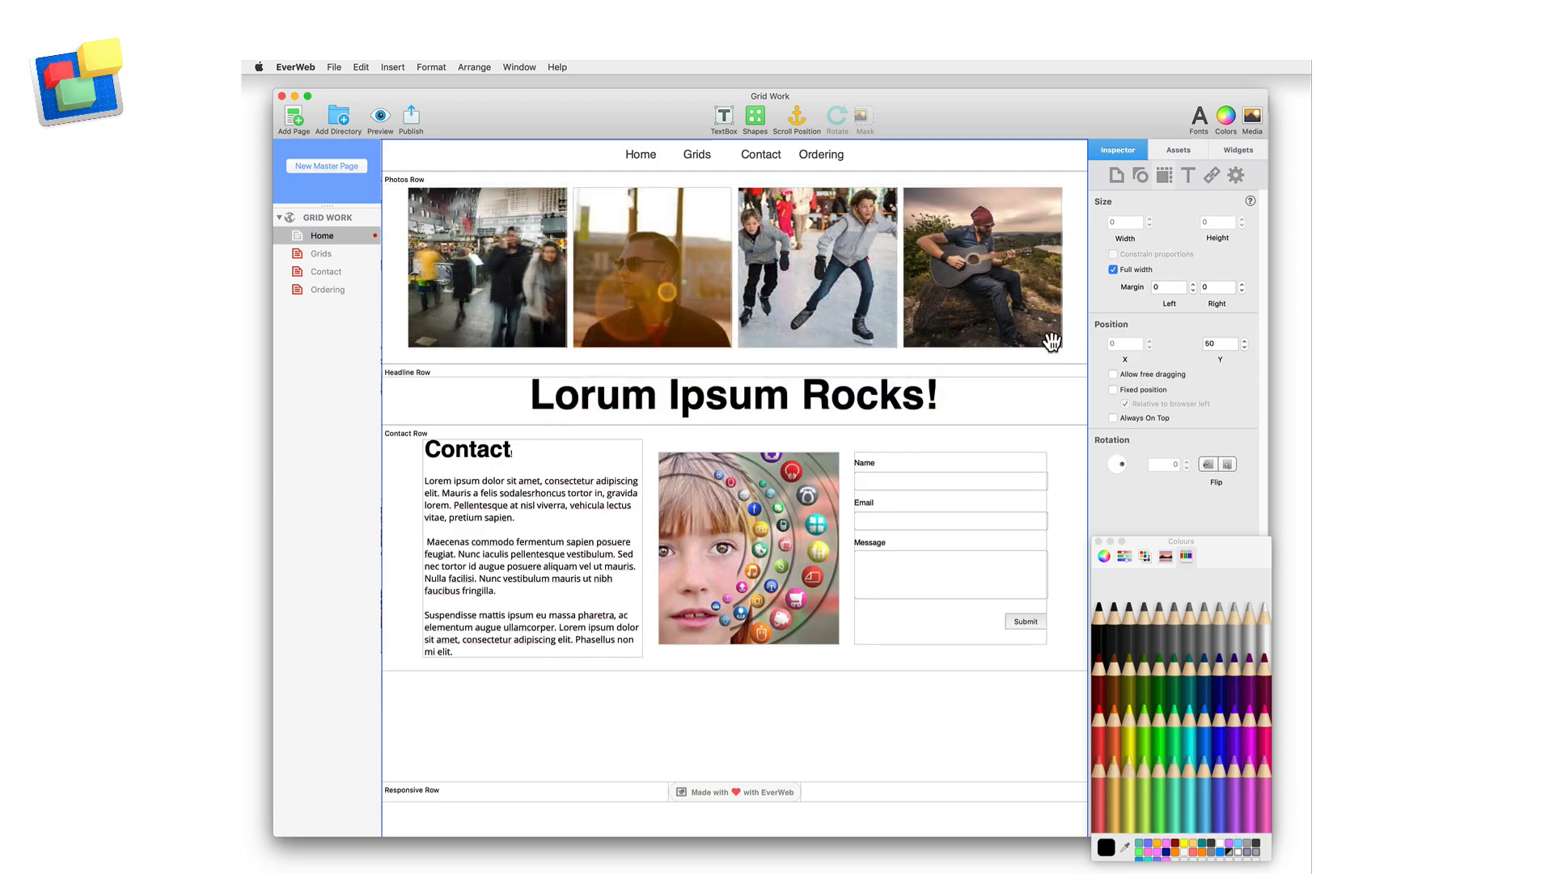